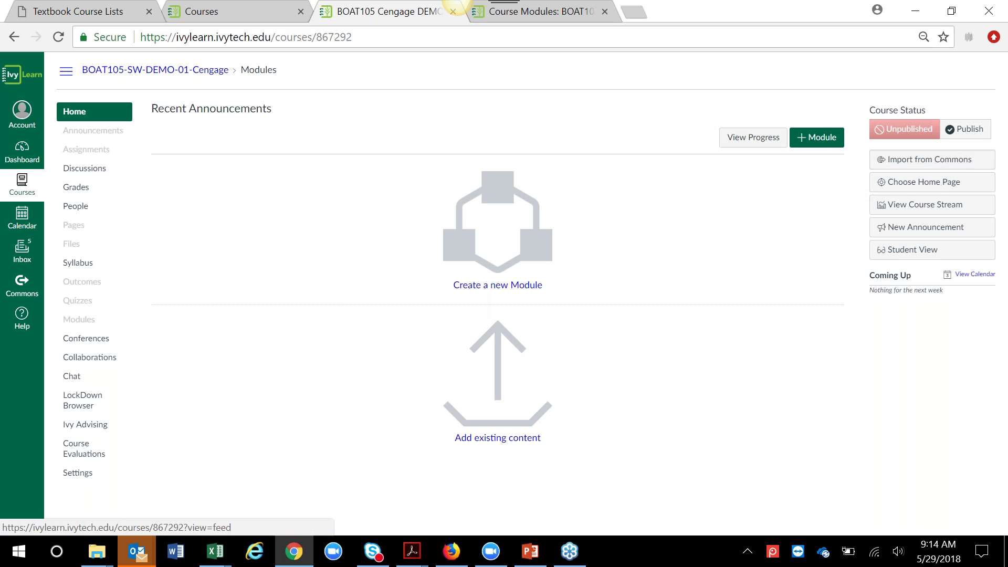
Open Canvas Commons from the sidebar and browse its shared resources.
{"action": "left_click", "coordinate": [930, 160]}
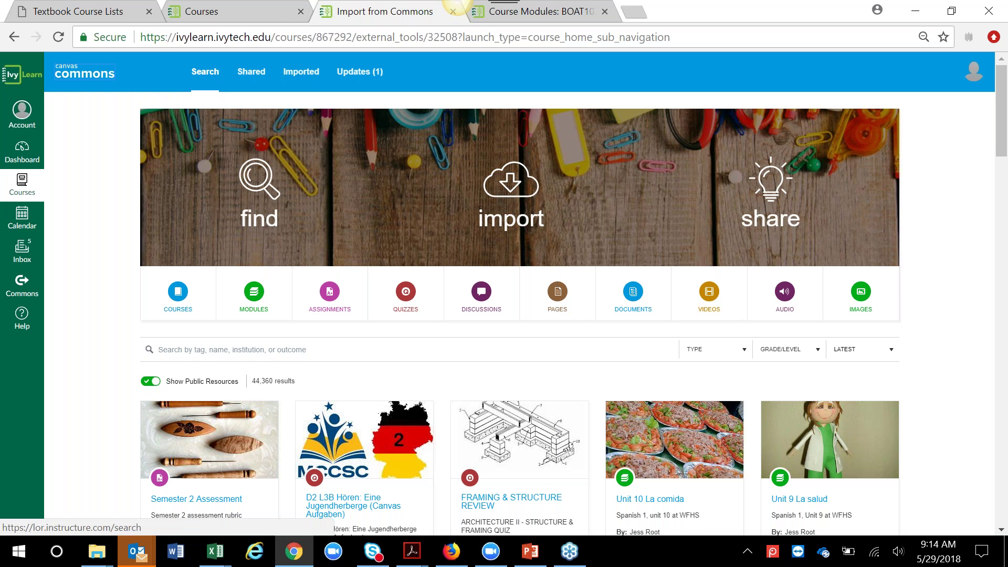
{"action": "scroll", "coordinate": [933, 166], "scroll_direction": "down", "scroll_amount": 1}
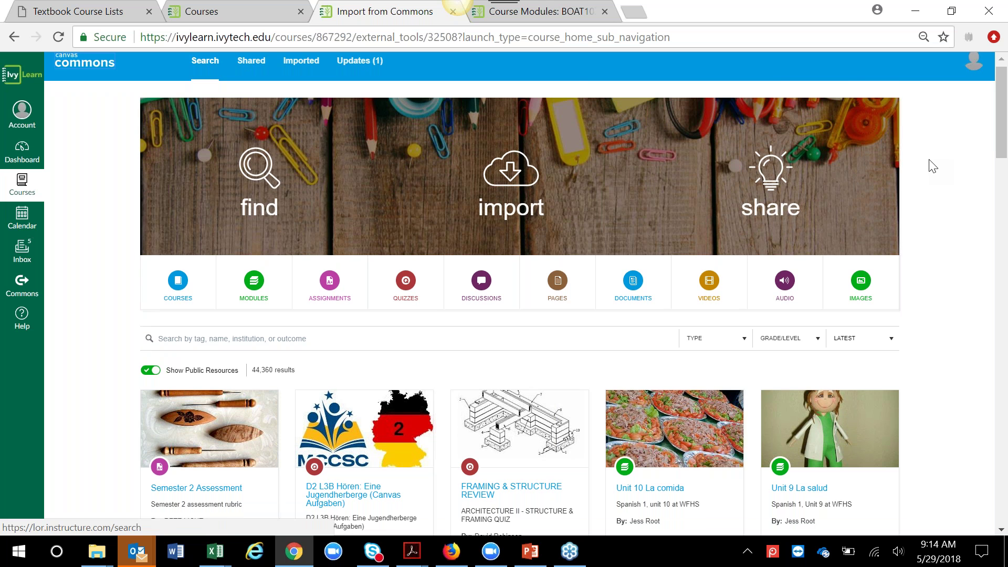
{"action": "scroll", "coordinate": [932, 166], "scroll_direction": "down", "scroll_amount": 10}
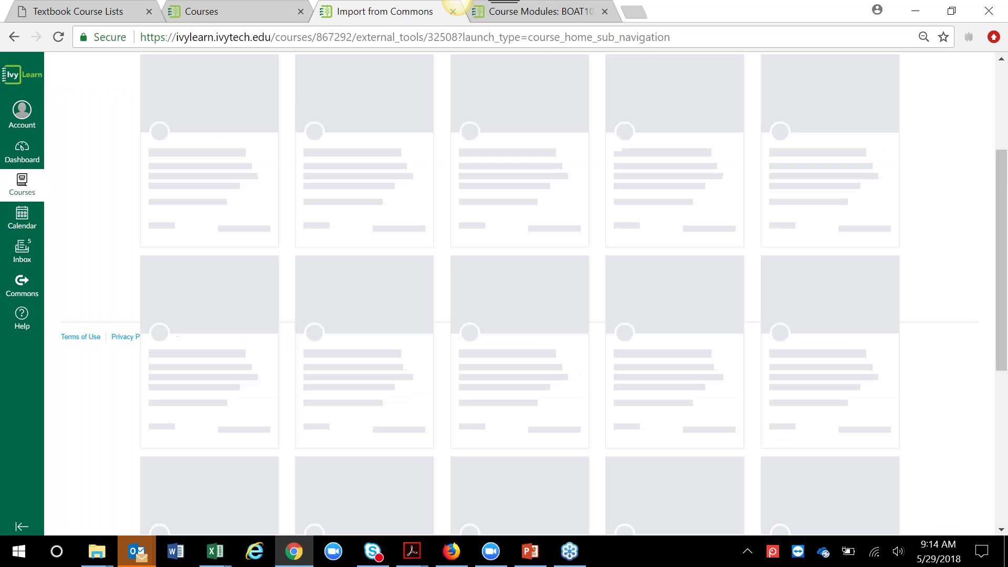
{"action": "scroll", "coordinate": [534, 295], "scroll_direction": "down", "scroll_amount": 2}
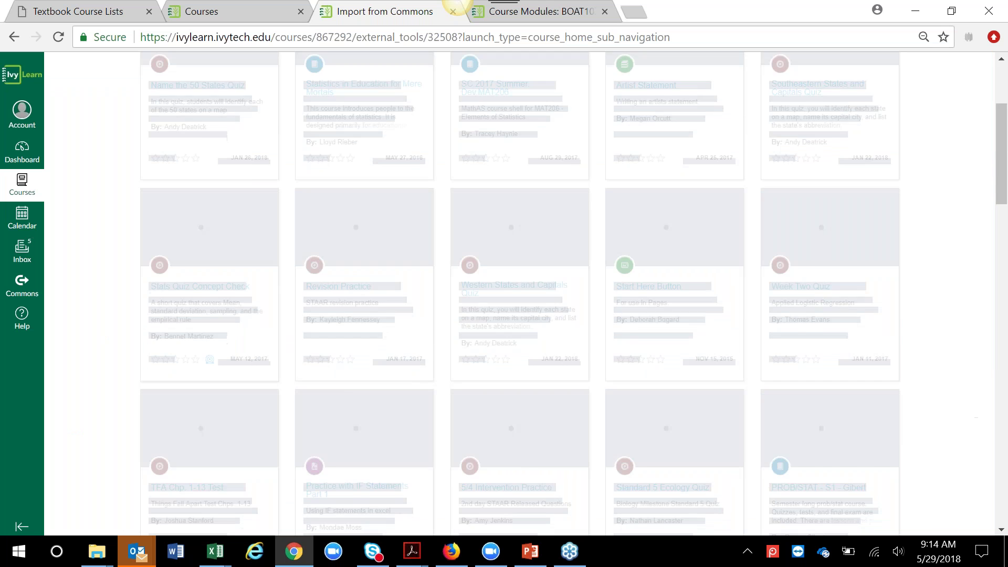
{"action": "scroll", "coordinate": [932, 166], "scroll_direction": "up", "scroll_amount": 3}
{"action": "scroll", "coordinate": [932, 166], "scroll_direction": "up", "scroll_amount": 1}
Search Commons for 'statewide online'.
{"action": "type", "text": "te"}
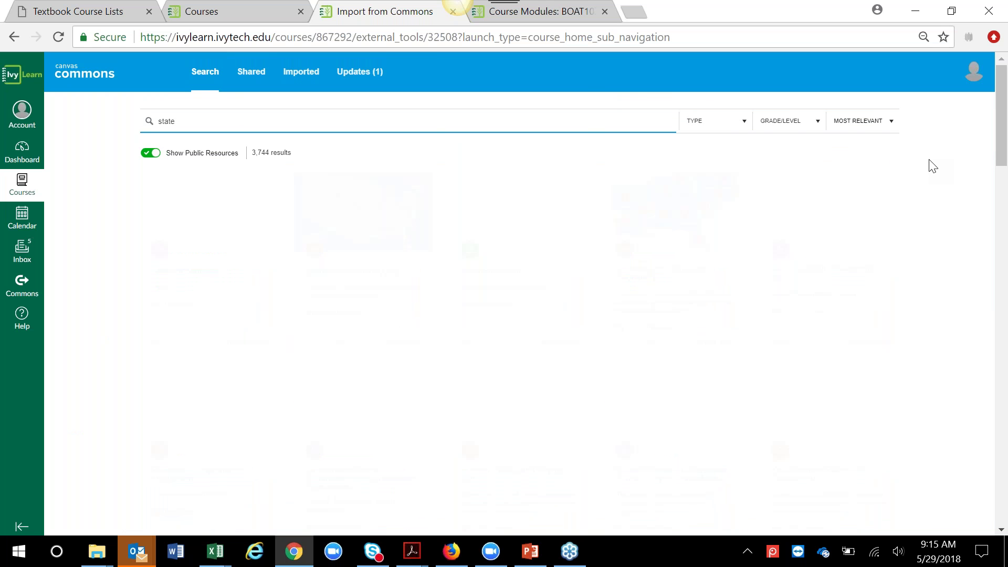
{"action": "key", "text": "BackSpace"}
{"action": "type", "text": "w"}
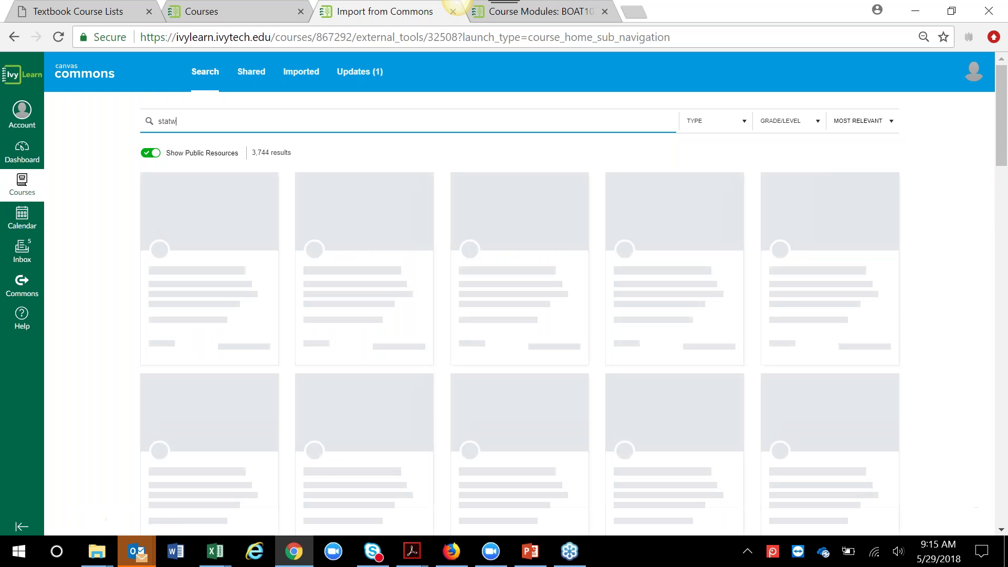
{"action": "key", "text": "BackSpace"}
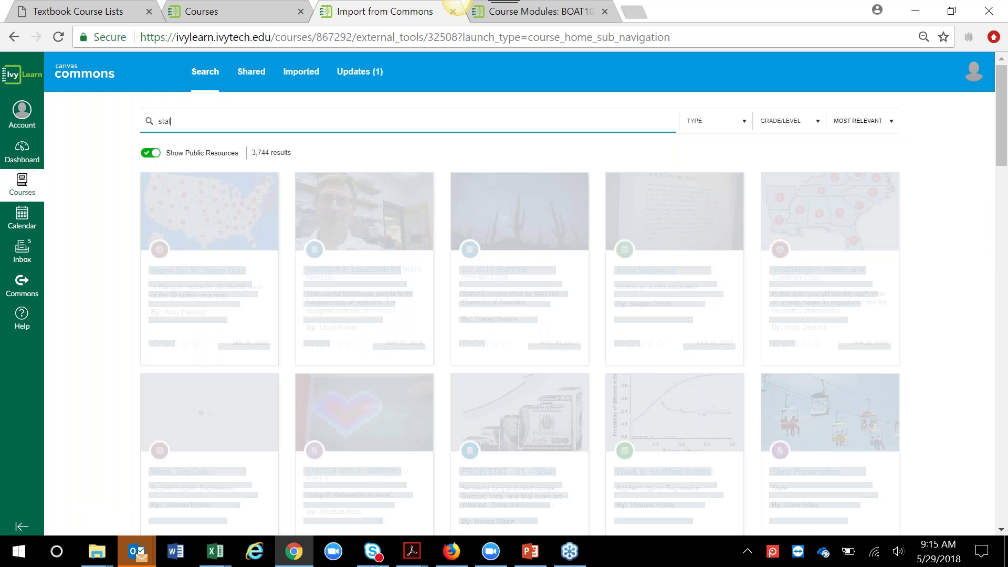
{"action": "type", "text": "ew"}
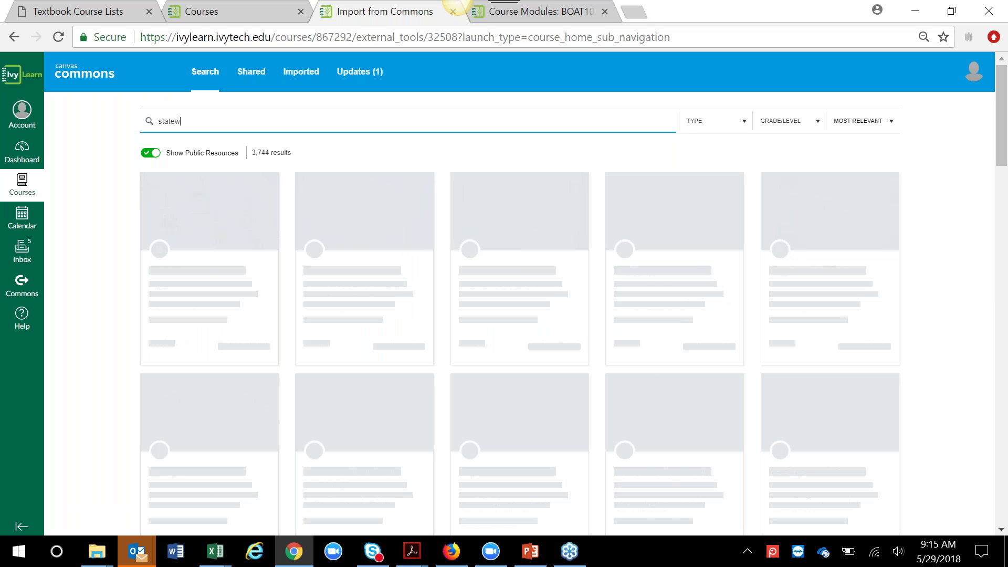
{"action": "type", "text": "ide online"}
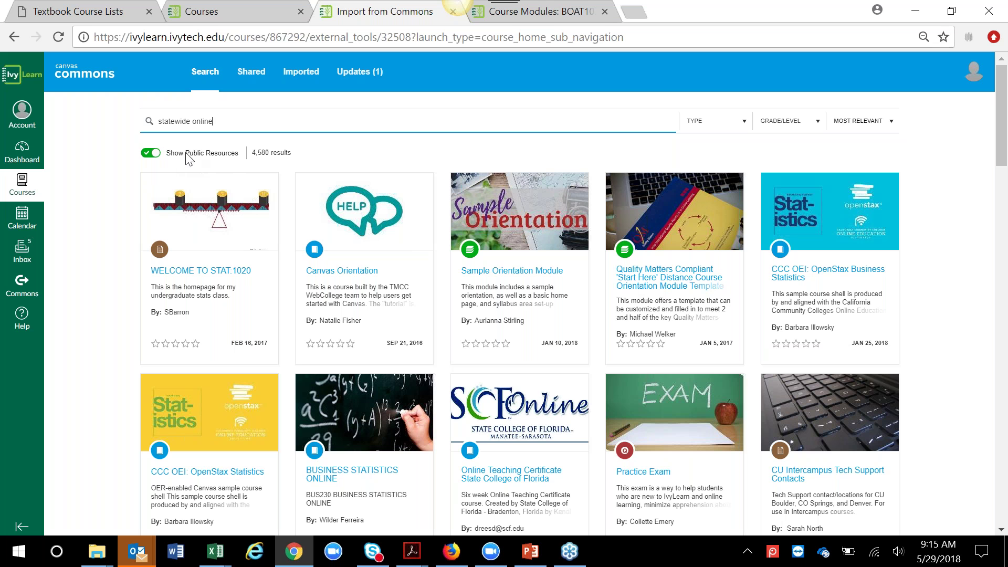
Turn off Show Public Resources to keep only the 278 college-shared results.
{"action": "left_click", "coordinate": [151, 153]}
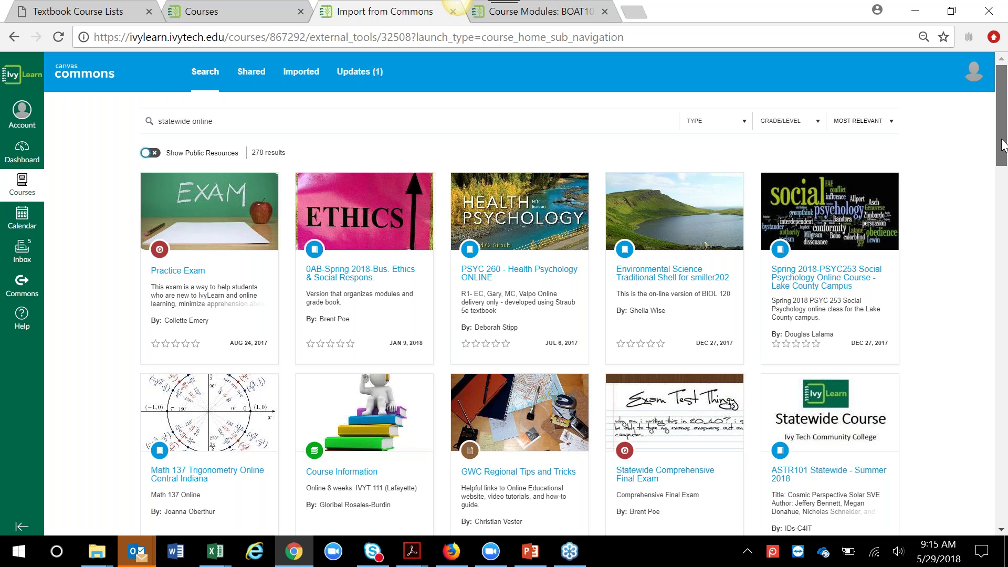
{"action": "left_click_drag", "start_coordinate": [1003, 145], "coordinate": [1002, 245]}
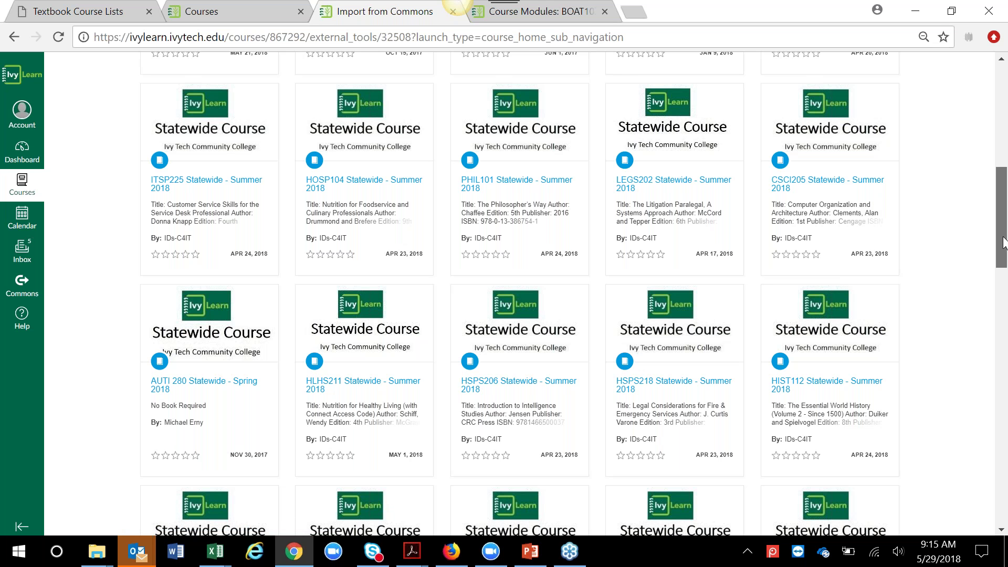
{"action": "left_click_drag", "start_coordinate": [1004, 243], "coordinate": [1004, 379]}
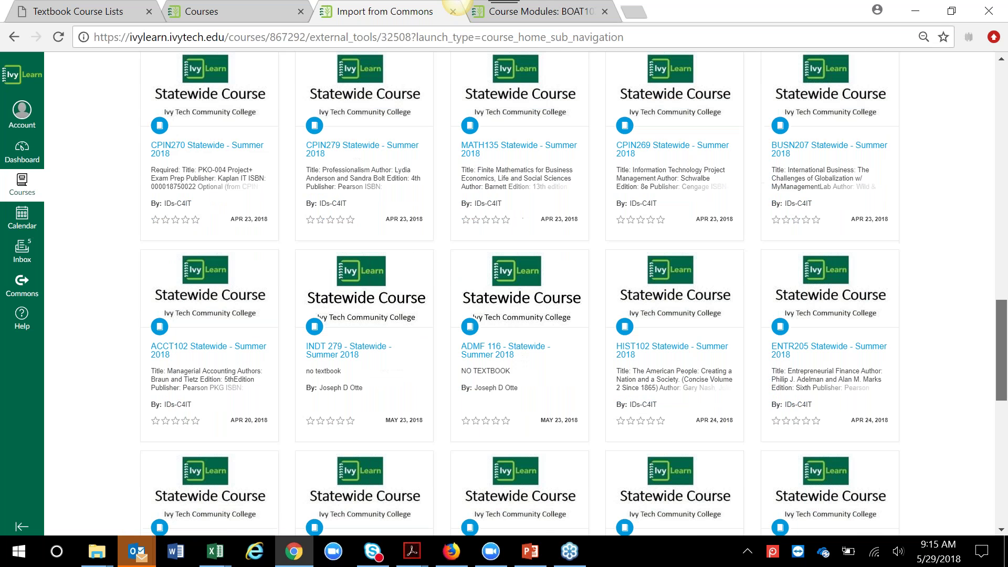
{"action": "key", "text": "ctrl+f"}
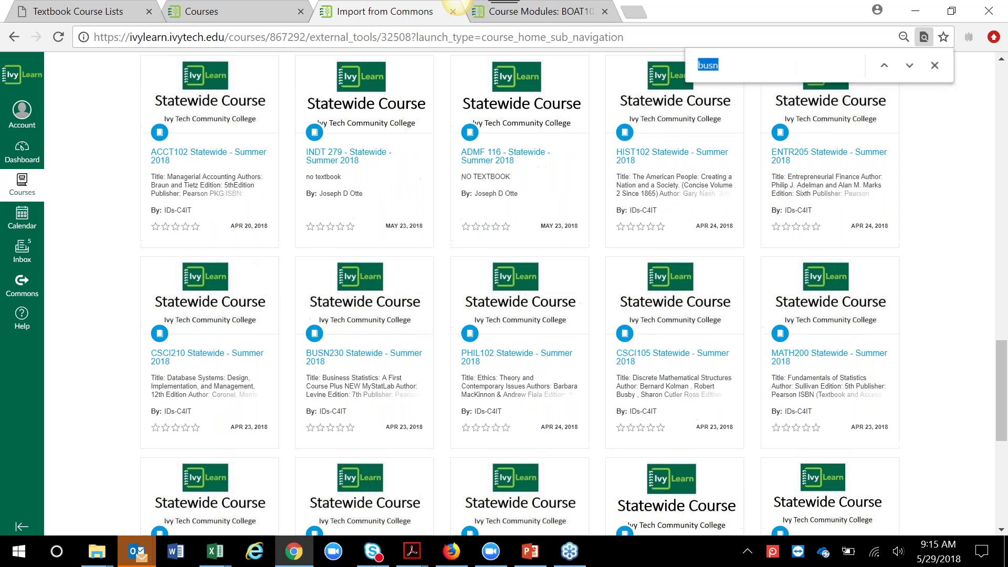
{"action": "key", "text": "BackSpace"}
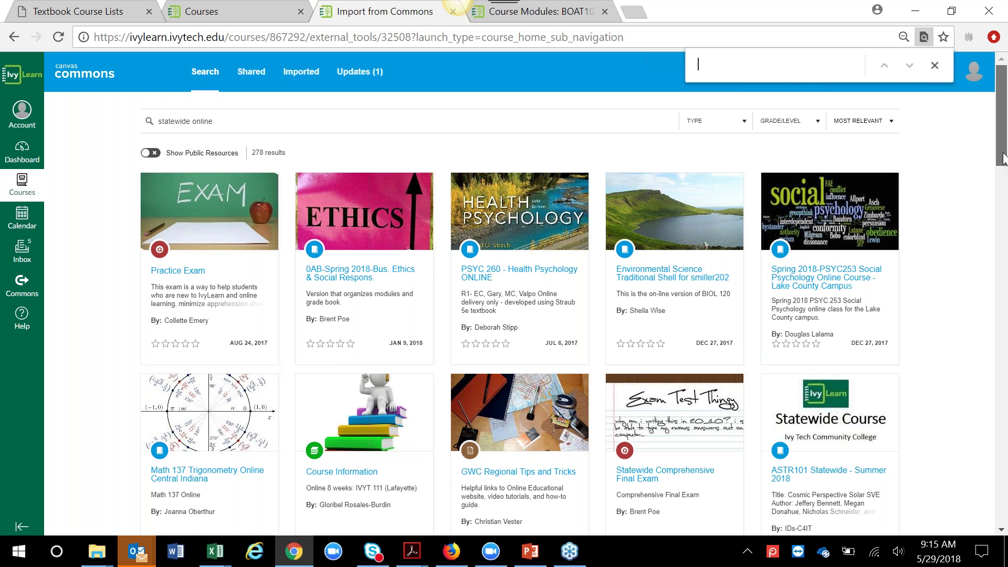
{"action": "left_click_drag", "start_coordinate": [1004, 157], "coordinate": [1005, 177]}
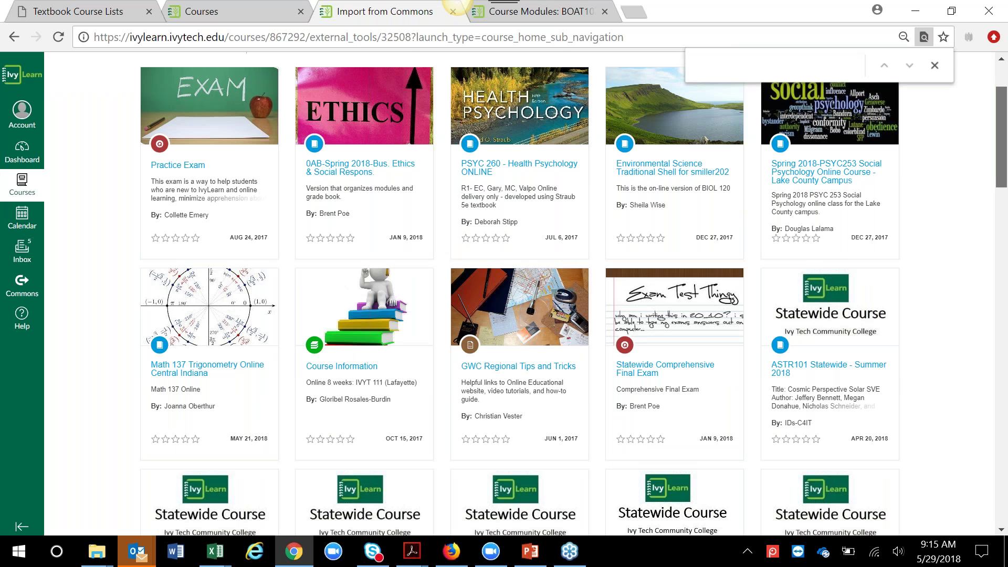
Page through the results to locate the HIST111 Statewide - Summer 2018 course.
{"action": "key", "text": "Page_Down"}
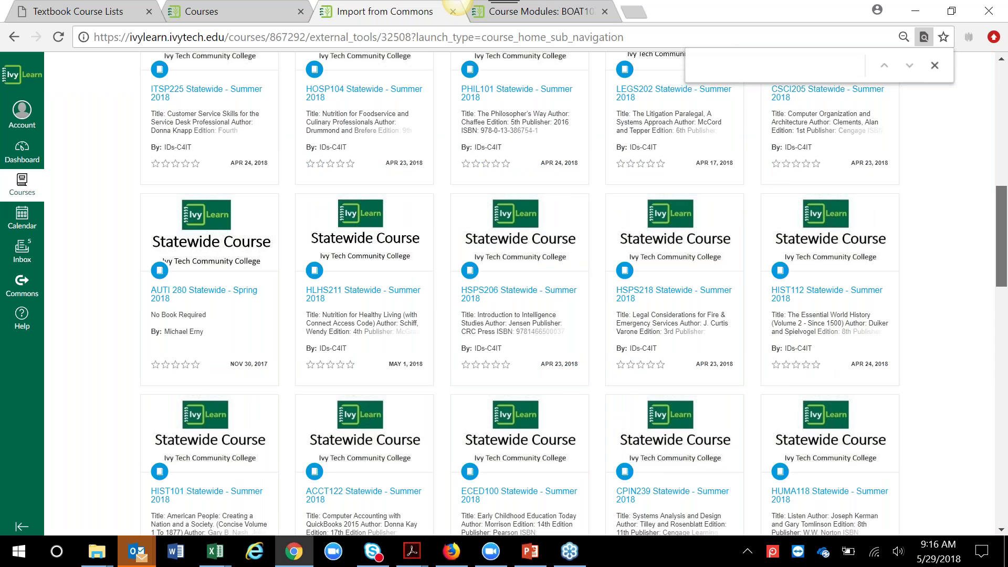
{"action": "key", "text": "Page_Down"}
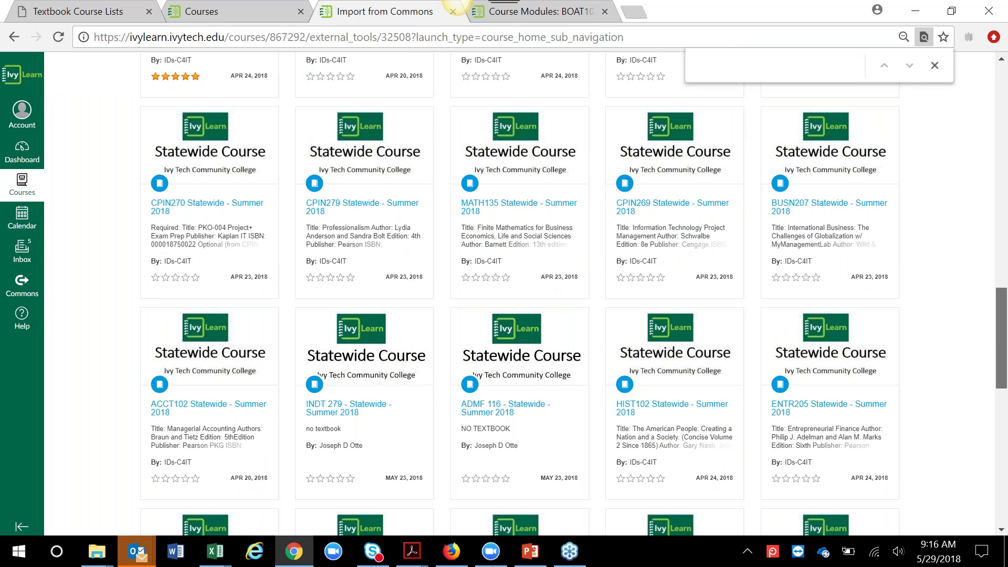
{"action": "key", "text": "Page_Down"}
{"action": "key", "text": "Page_Down"}
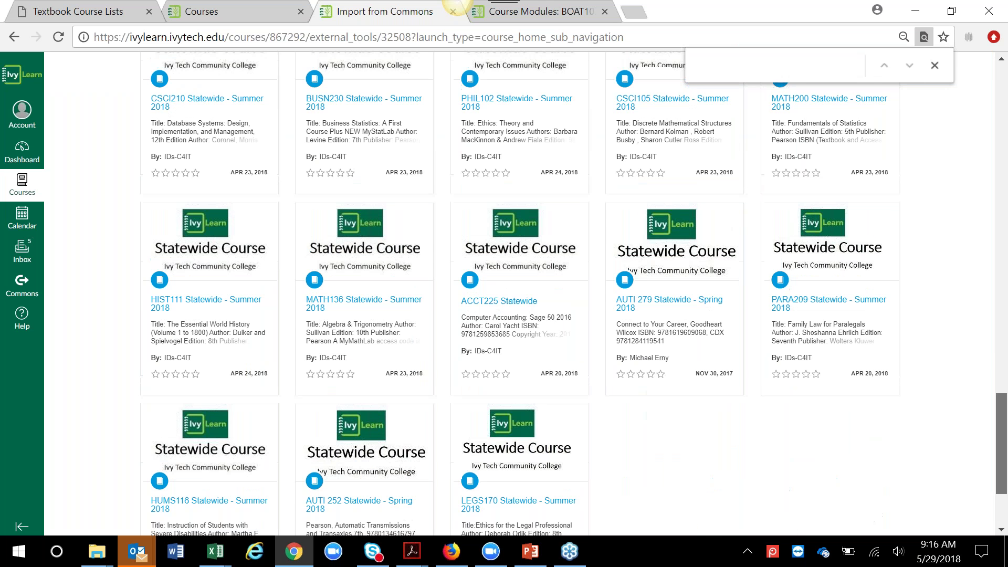
{"action": "key", "text": "Page_Down"}
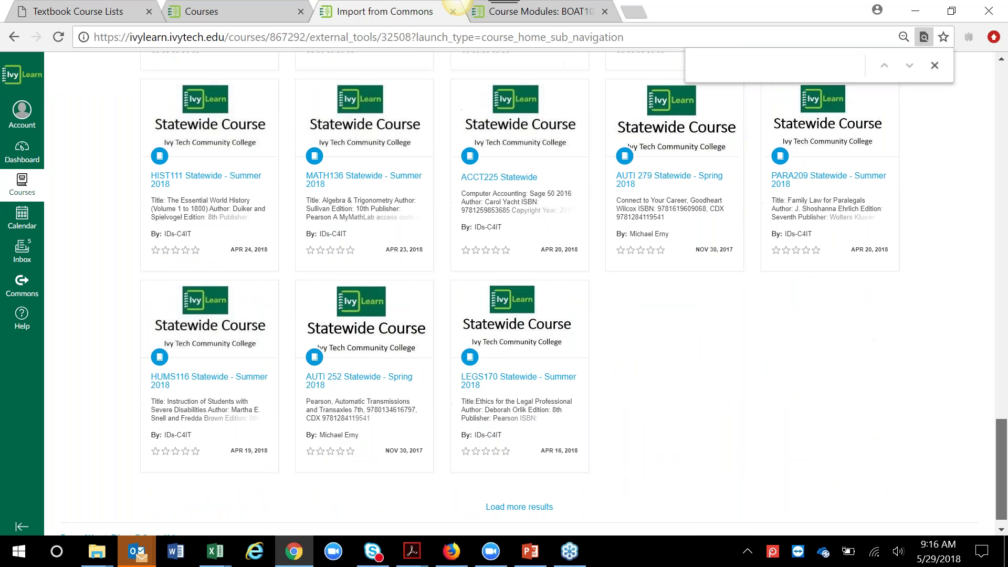
{"action": "key", "text": "Page_Down"}
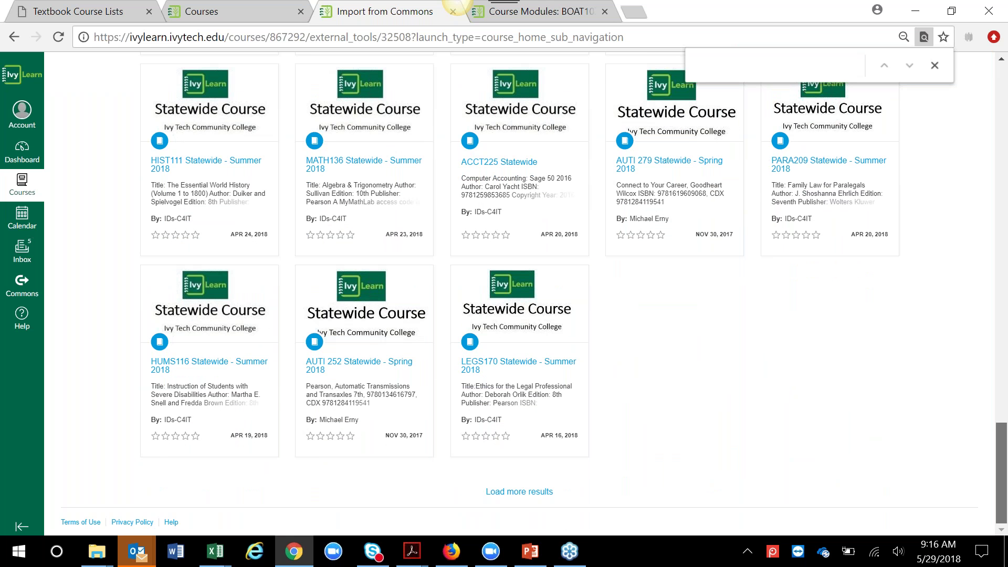
{"action": "key", "text": "Page_Up"}
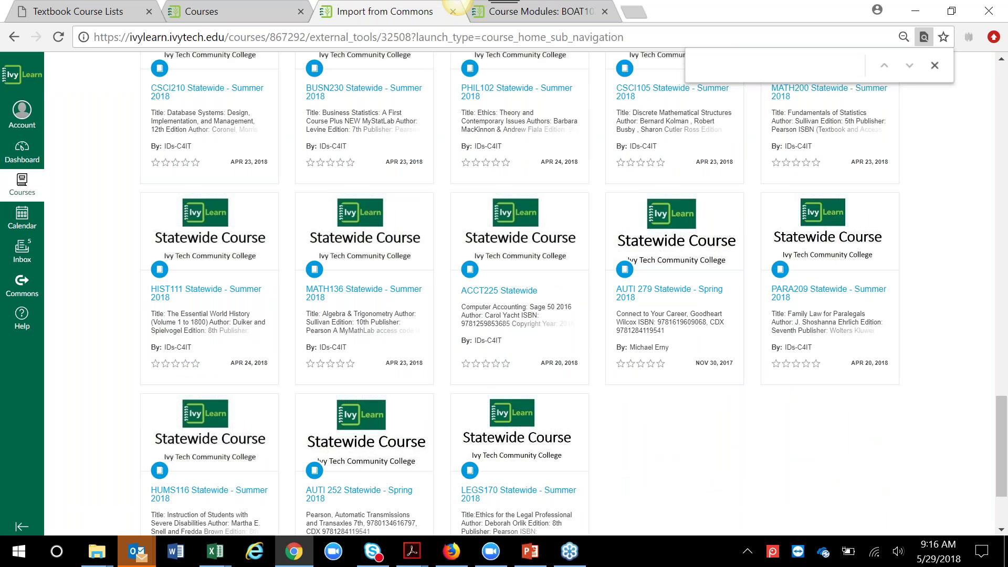
{"action": "scroll", "coordinate": [179, 379], "scroll_direction": "up", "scroll_amount": 1}
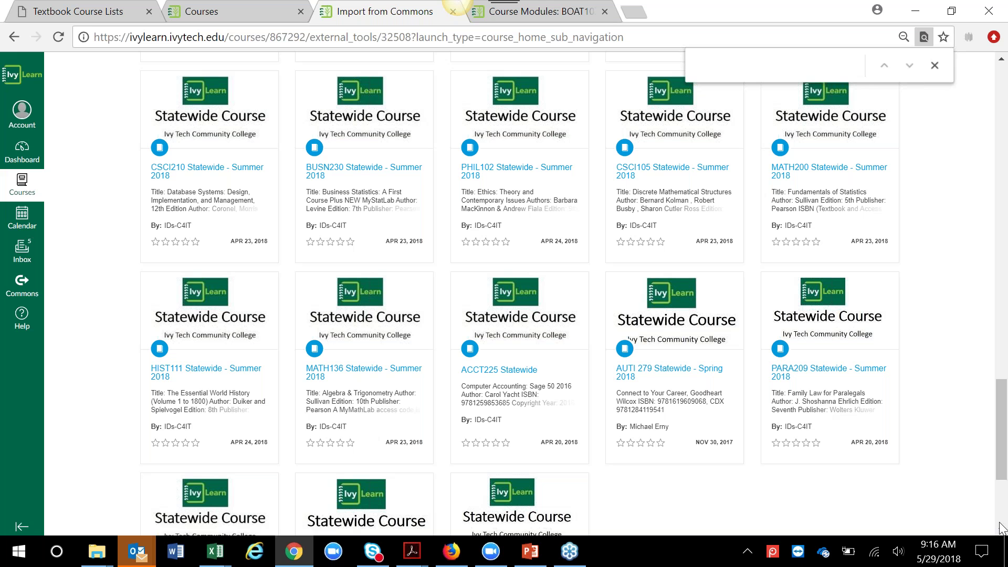
Import HIST111 Statewide - Summer 2018 into BOAT105 Cengage DEMO - 01 and check the started confirmation.
{"action": "left_click", "coordinate": [172, 375]}
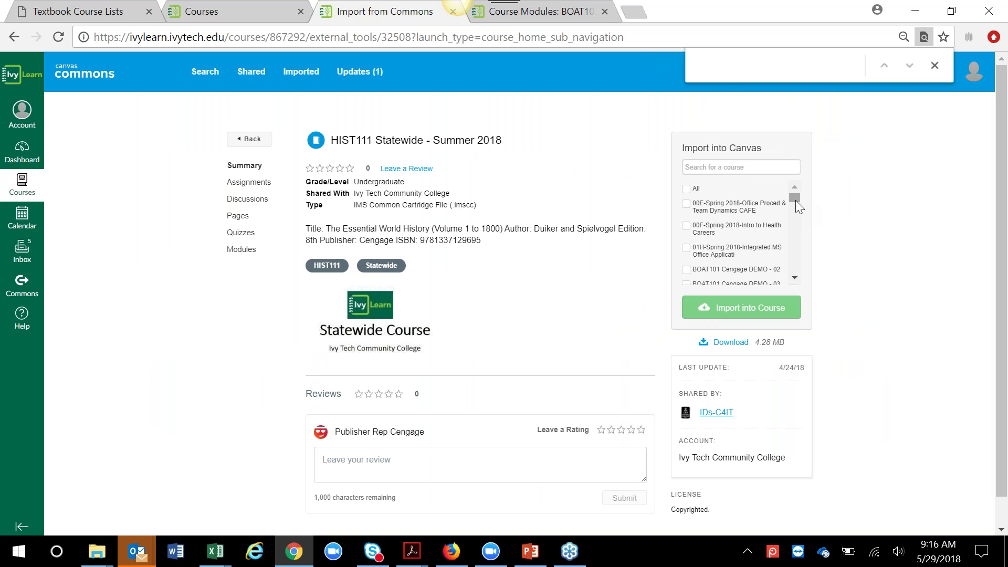
{"action": "left_click_drag", "start_coordinate": [795, 200], "coordinate": [796, 203]}
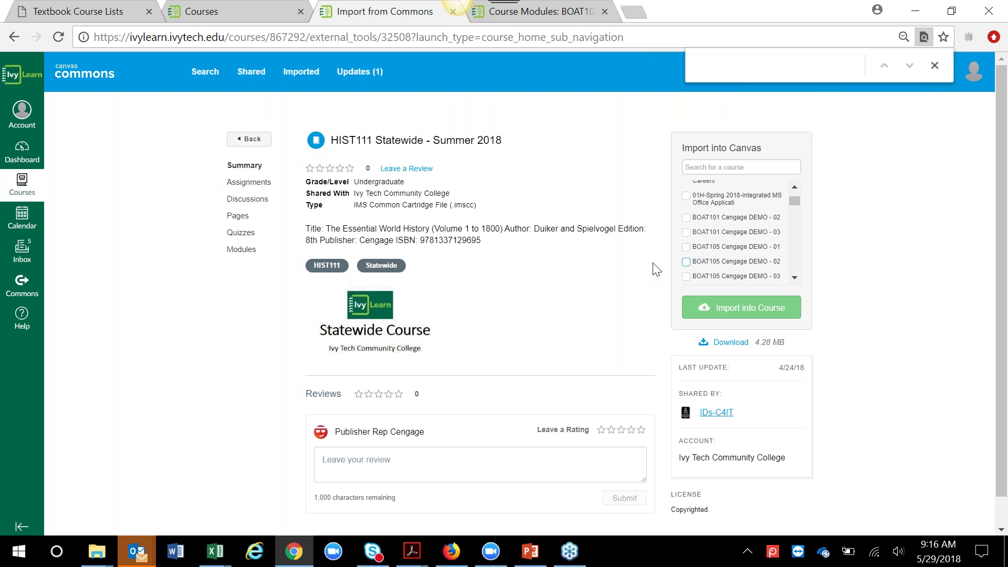
{"action": "left_click", "coordinate": [687, 247]}
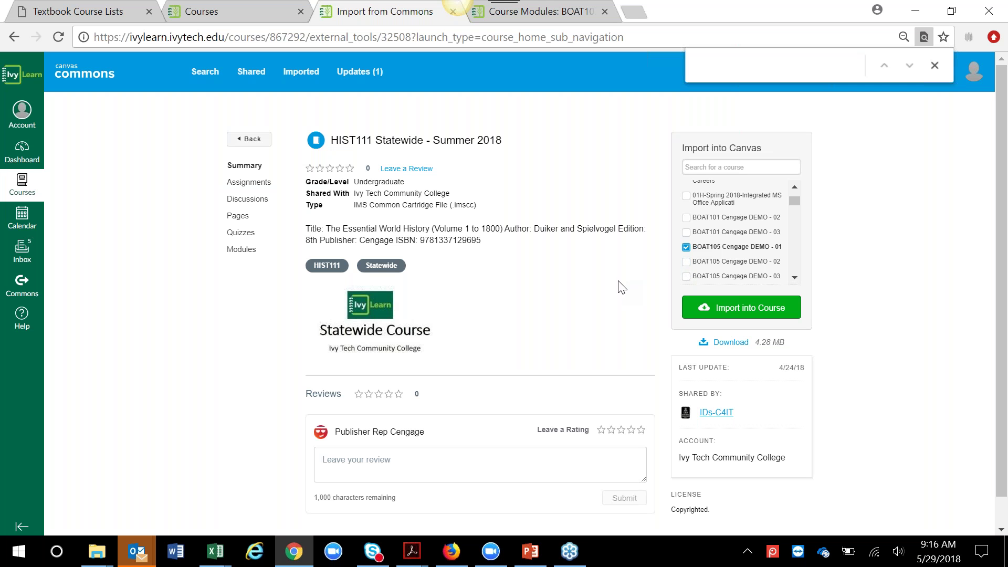
{"action": "left_click", "coordinate": [720, 309]}
{"action": "left_click_drag", "start_coordinate": [284, 132], "coordinate": [721, 166]}
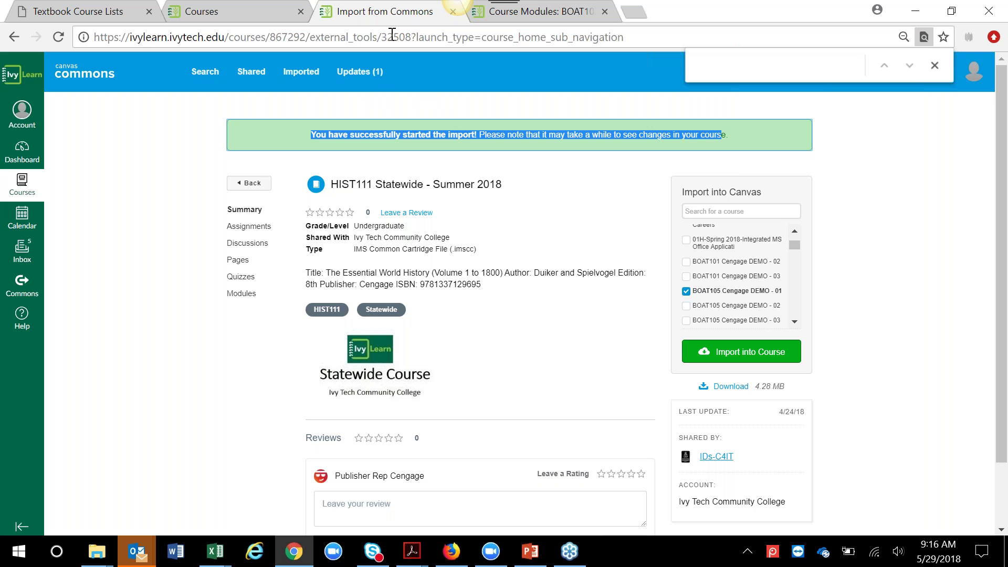
{"action": "left_click", "coordinate": [523, 15]}
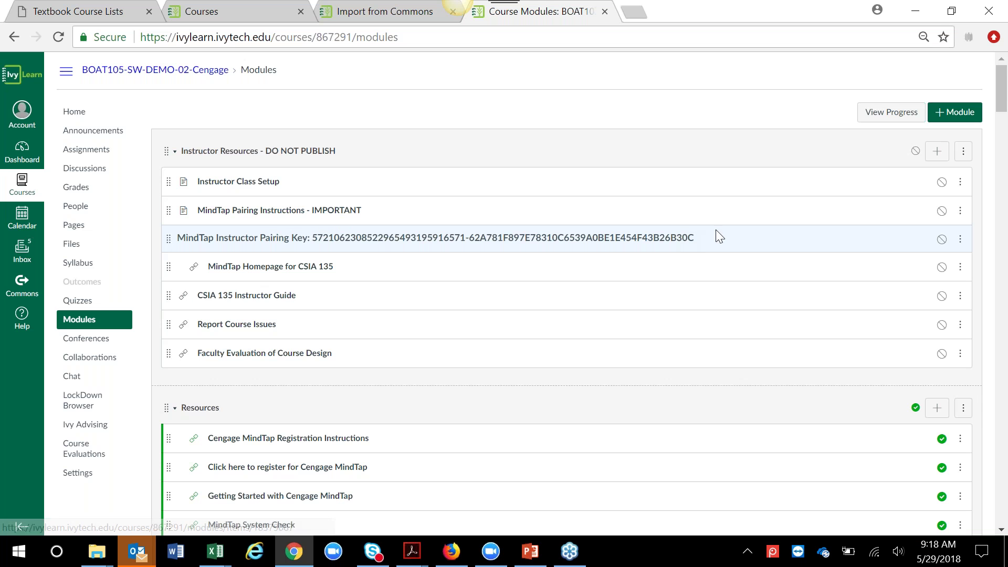
Select only the MindTap Instructor Pairing Key value in the module.
{"action": "left_click_drag", "start_coordinate": [711, 240], "coordinate": [430, 228]}
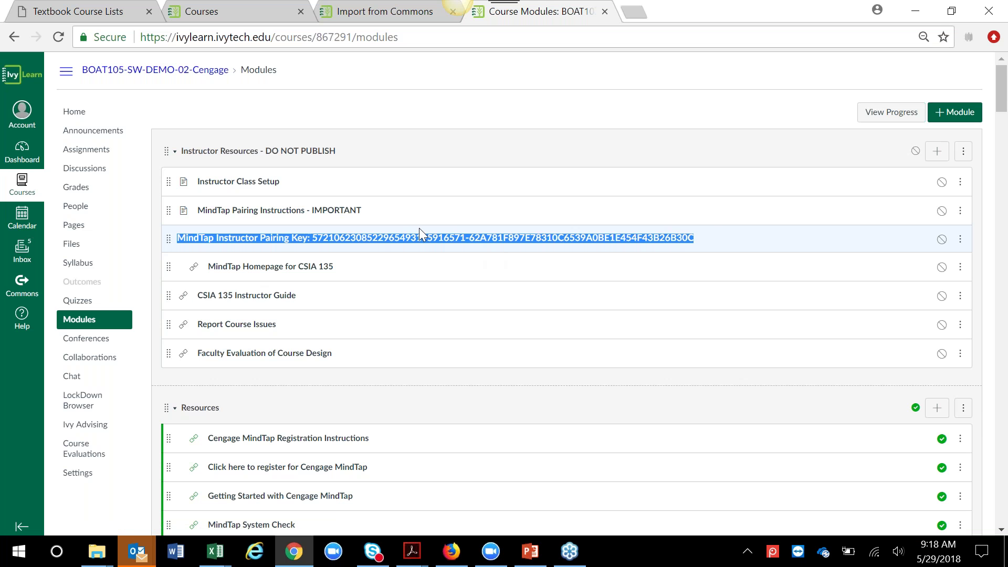
{"action": "left_click_drag", "start_coordinate": [350, 238], "coordinate": [314, 243]}
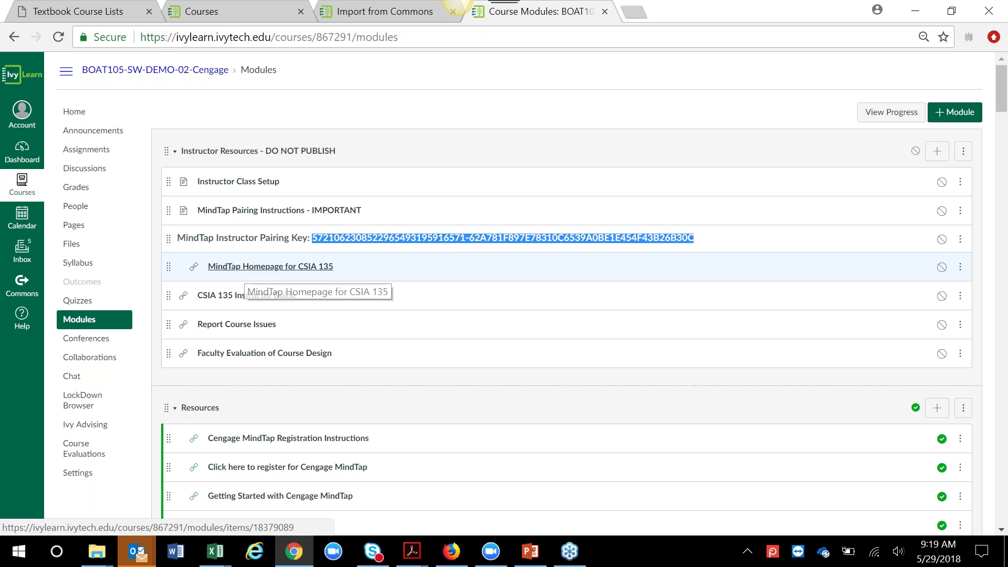
Open the MindTap Homepage for CSIA 135 module item.
{"action": "left_click", "coordinate": [254, 270]}
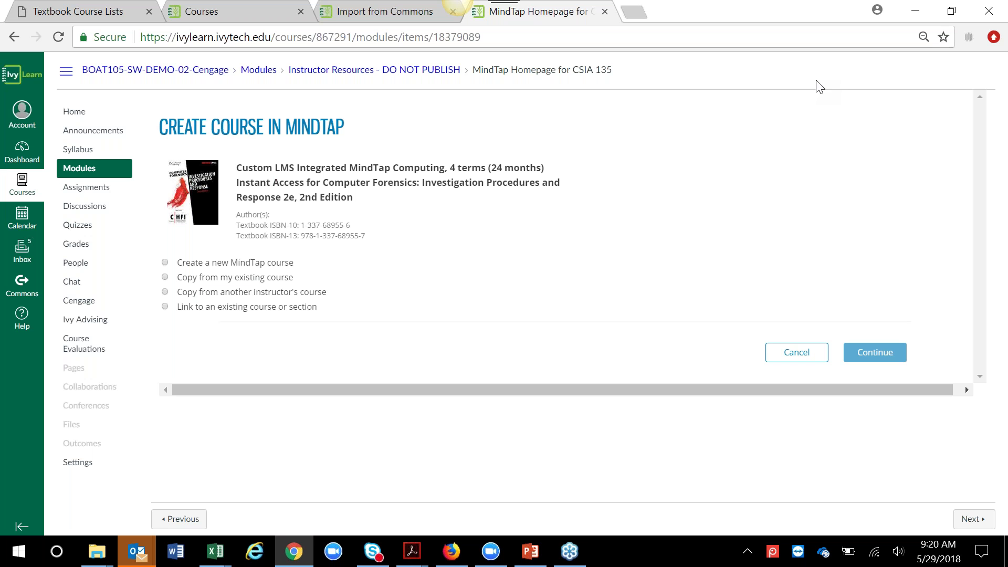
Search 'cengage pop up blocker' in a new tab and open Cengage's Enable Pop-ups page.
{"action": "left_click", "coordinate": [641, 16]}
{"action": "type", "text": "c"}
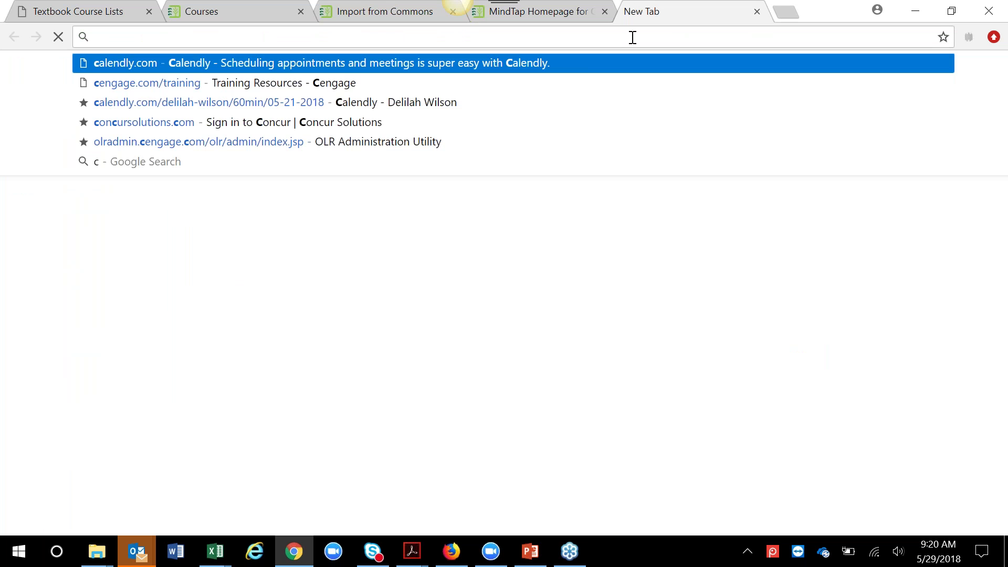
{"action": "type", "text": "c"}
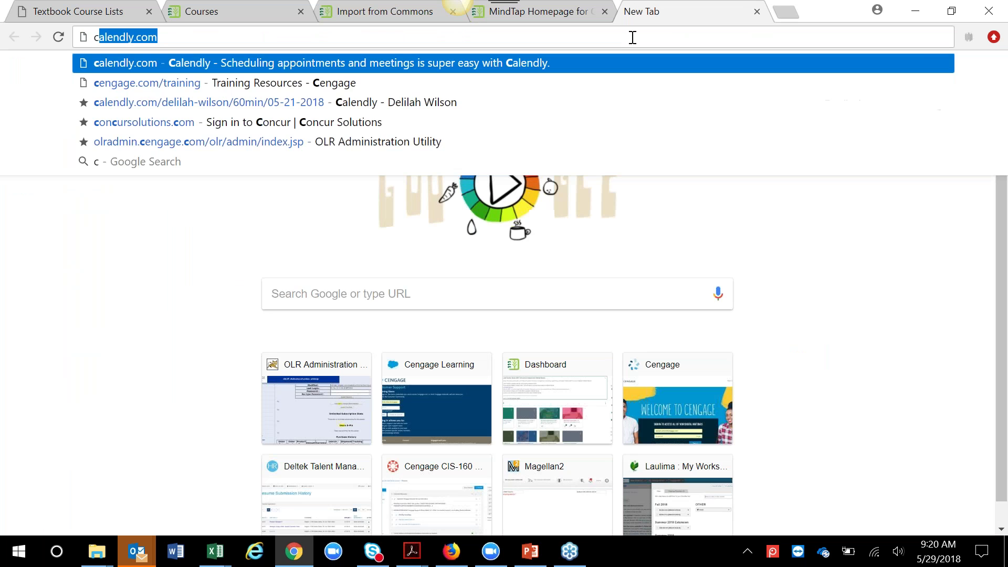
{"action": "type", "text": "engage "}
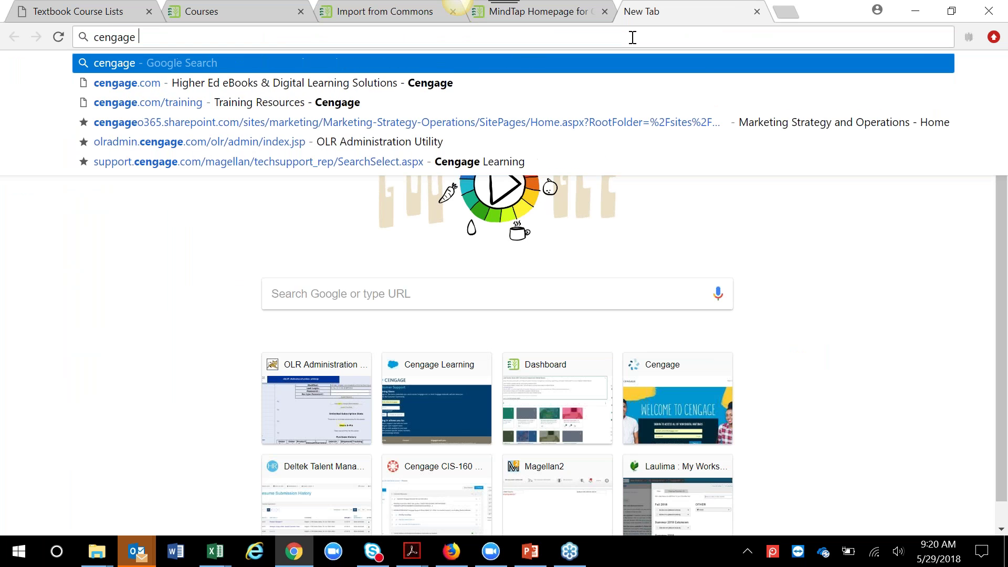
{"action": "type", "text": "pop up"}
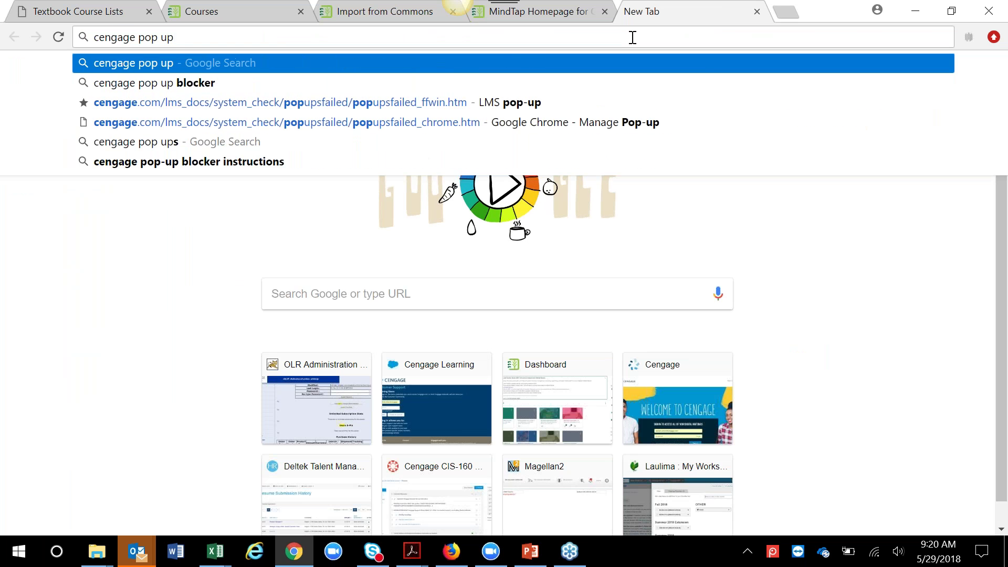
{"action": "key", "text": "Down"}
{"action": "key", "text": "Return"}
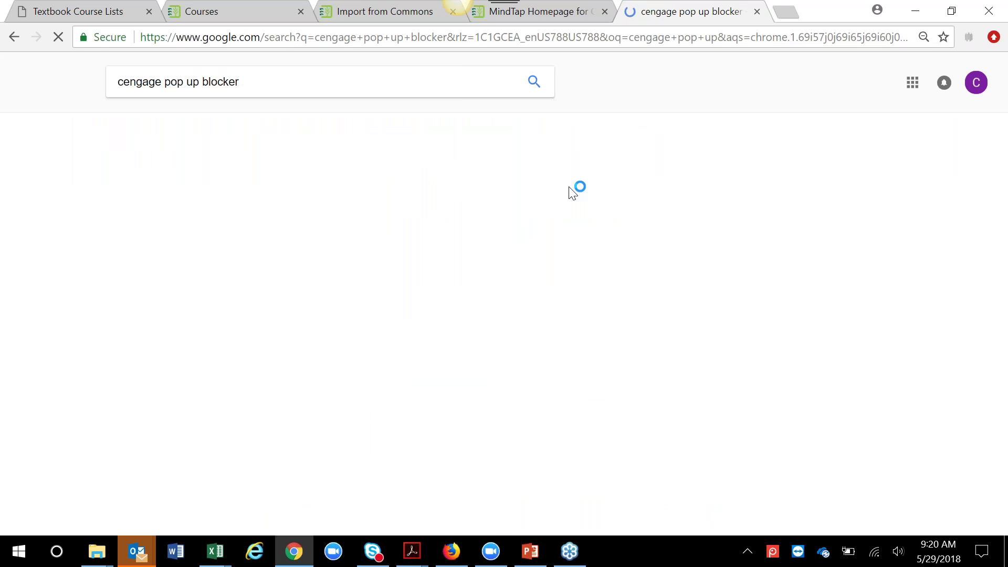
{"action": "left_click", "coordinate": [179, 258]}
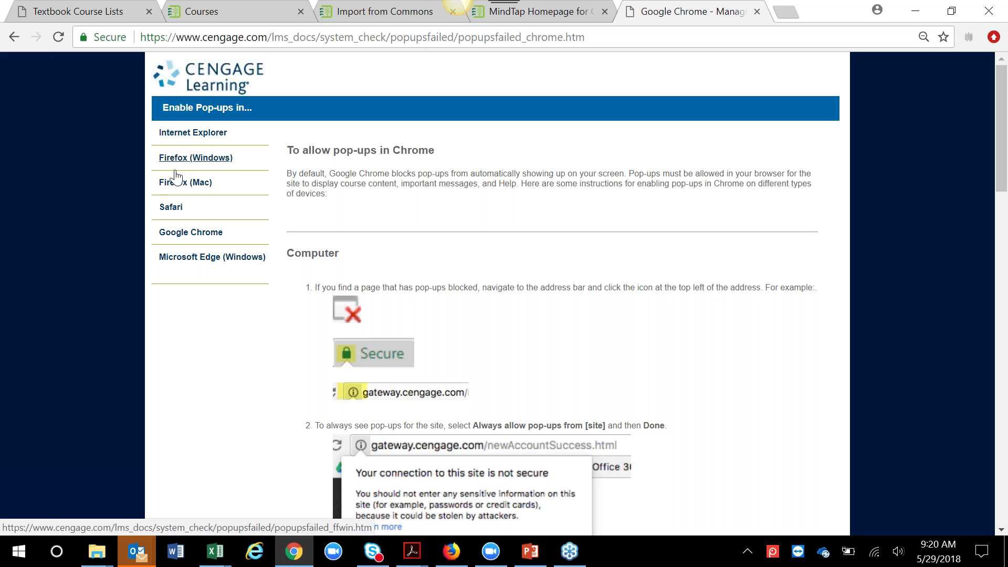
View the Safari pop-up instructions, then return to the Create Course in MindTap tab.
{"action": "left_click", "coordinate": [174, 209]}
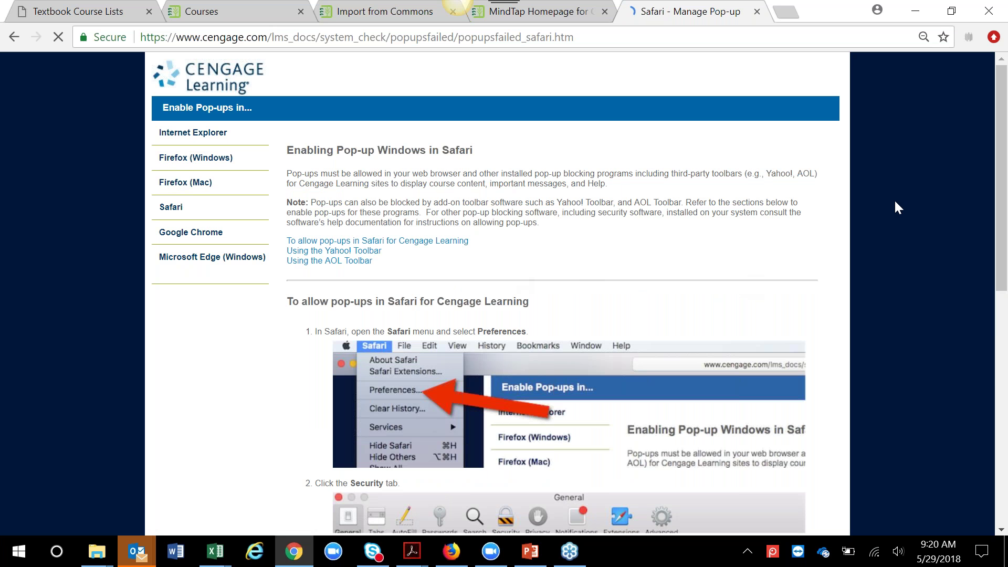
{"action": "left_click_drag", "start_coordinate": [999, 138], "coordinate": [1006, 210]}
{"action": "left_click_drag", "start_coordinate": [1004, 167], "coordinate": [989, 92]}
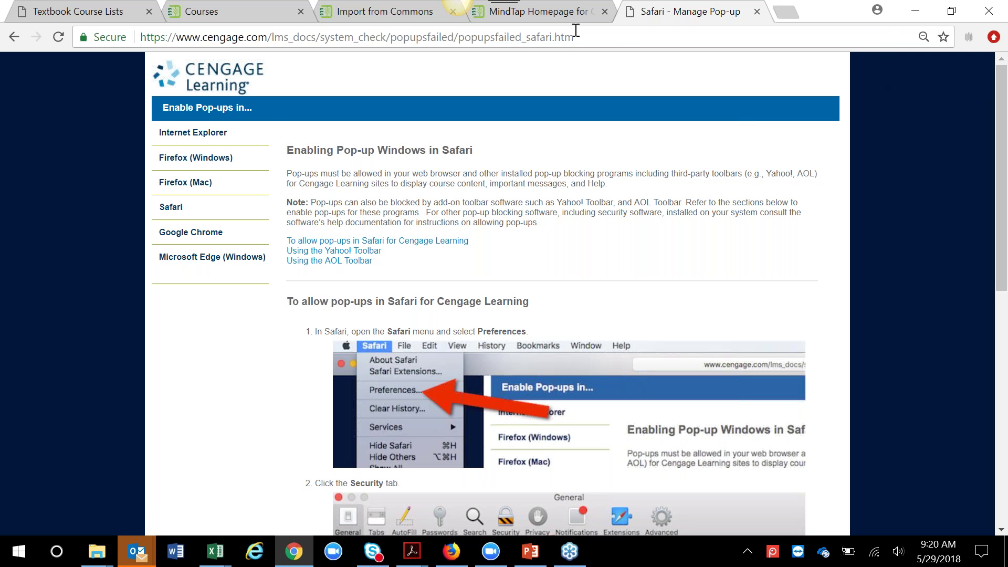
{"action": "triple_click", "coordinate": [416, 37]}
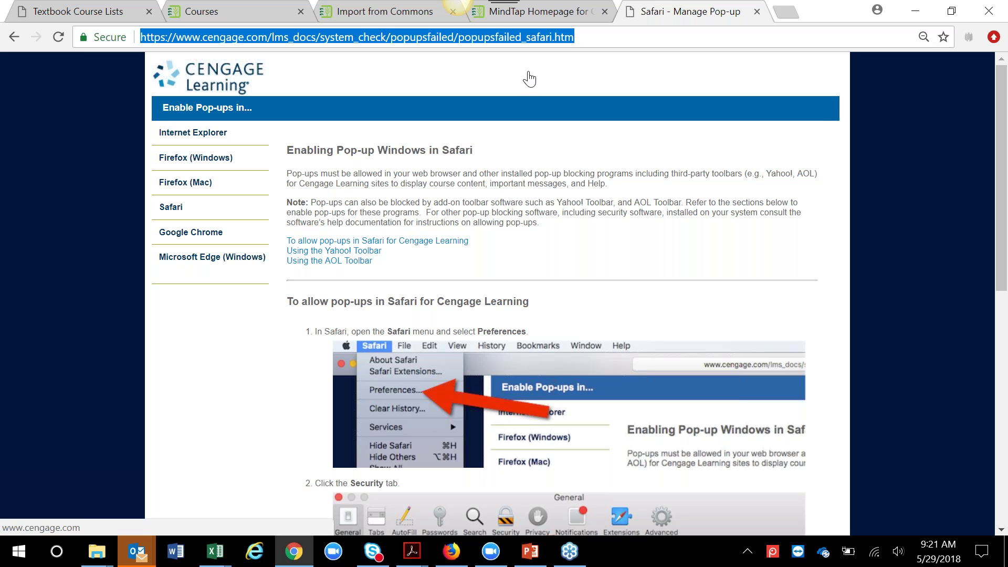
{"action": "left_click", "coordinate": [540, 17]}
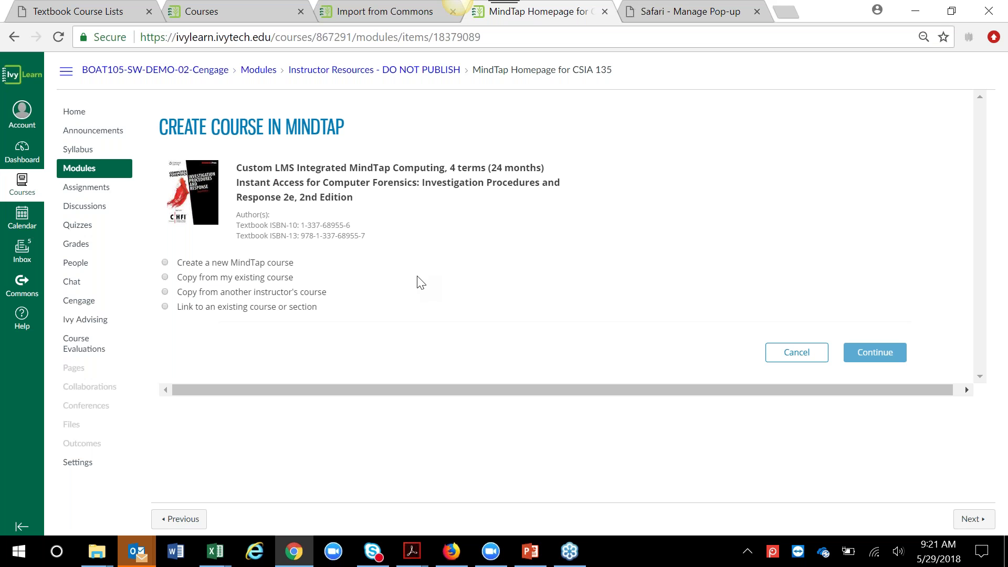
Choose 'Copy from another instructor's course' as the MindTap course source.
{"action": "left_click_drag", "start_coordinate": [169, 127], "coordinate": [362, 128]}
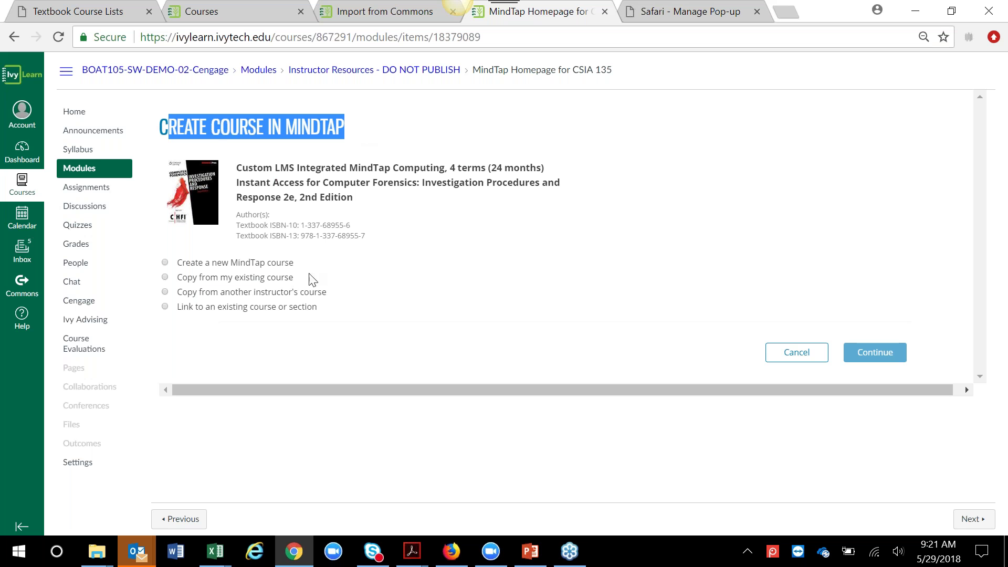
{"action": "left_click", "coordinate": [165, 292]}
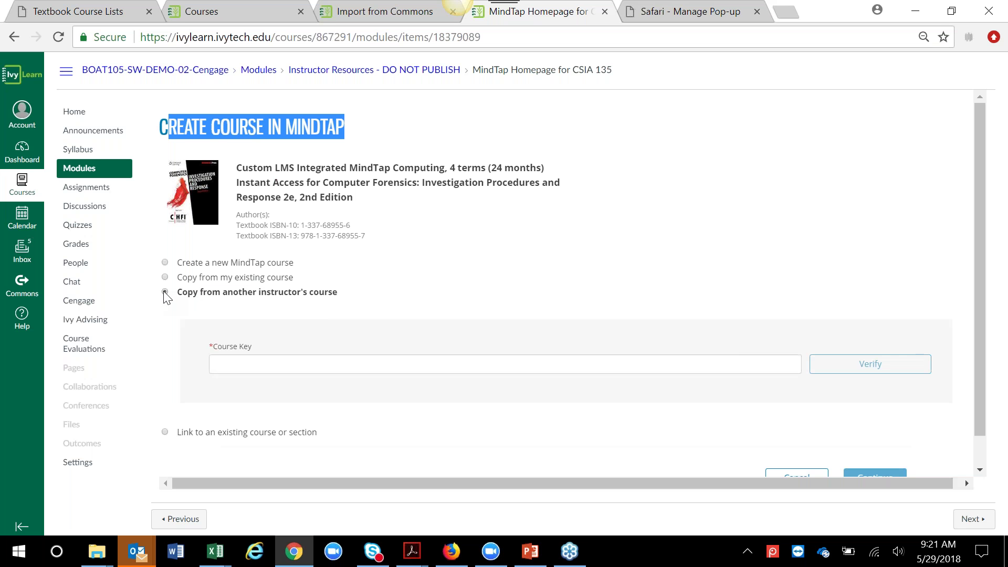
{"action": "left_click_drag", "start_coordinate": [176, 292], "coordinate": [348, 293]}
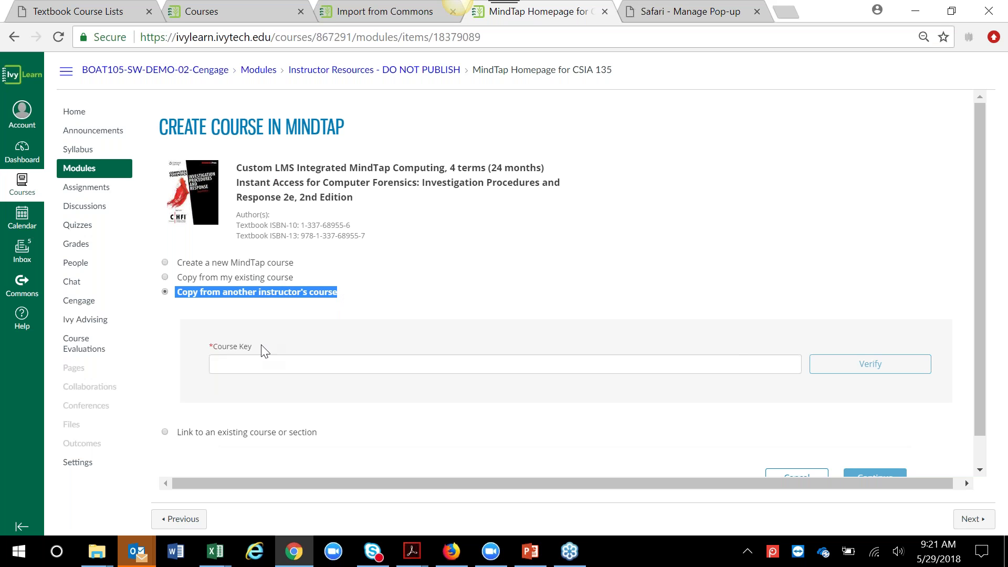
{"action": "left_click_drag", "start_coordinate": [208, 347], "coordinate": [258, 354]}
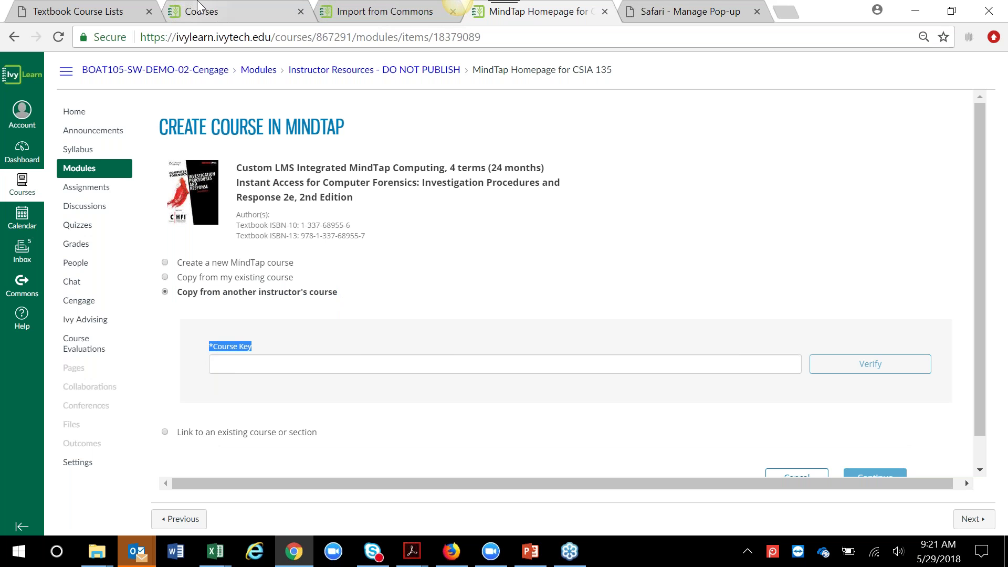
Paste the other instructor's course key into Course Key and verify it.
{"action": "left_click", "coordinate": [219, 10]}
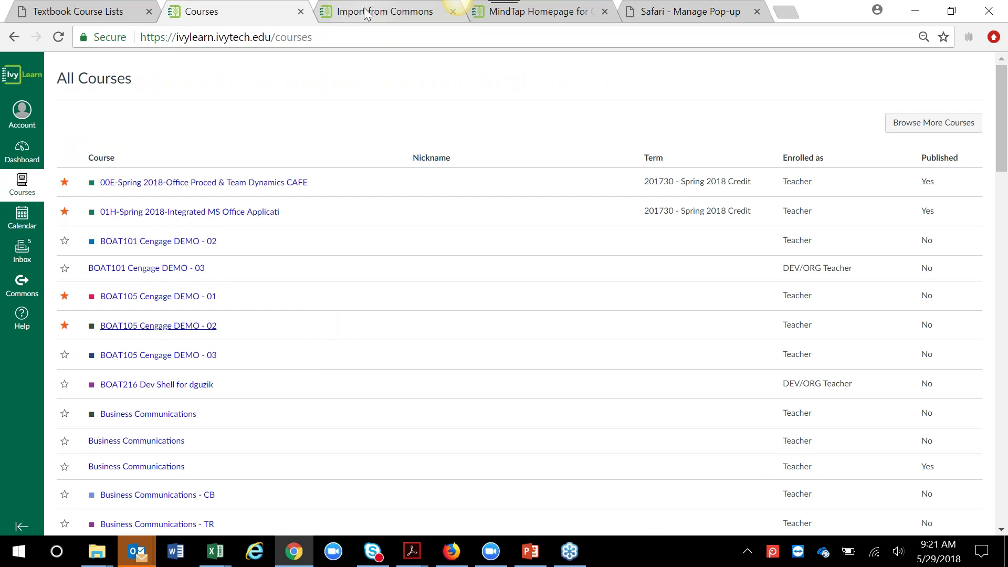
{"action": "left_click", "coordinate": [367, 11]}
{"action": "left_click", "coordinate": [530, 13]}
{"action": "left_click", "coordinate": [343, 368]}
{"action": "key", "text": "ctrl+v"}
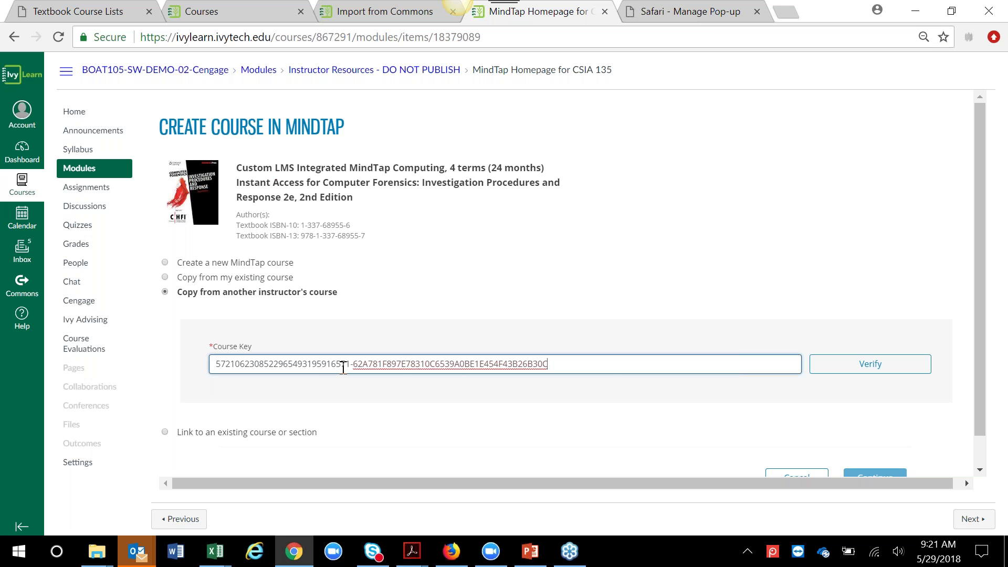
{"action": "left_click", "coordinate": [838, 364]}
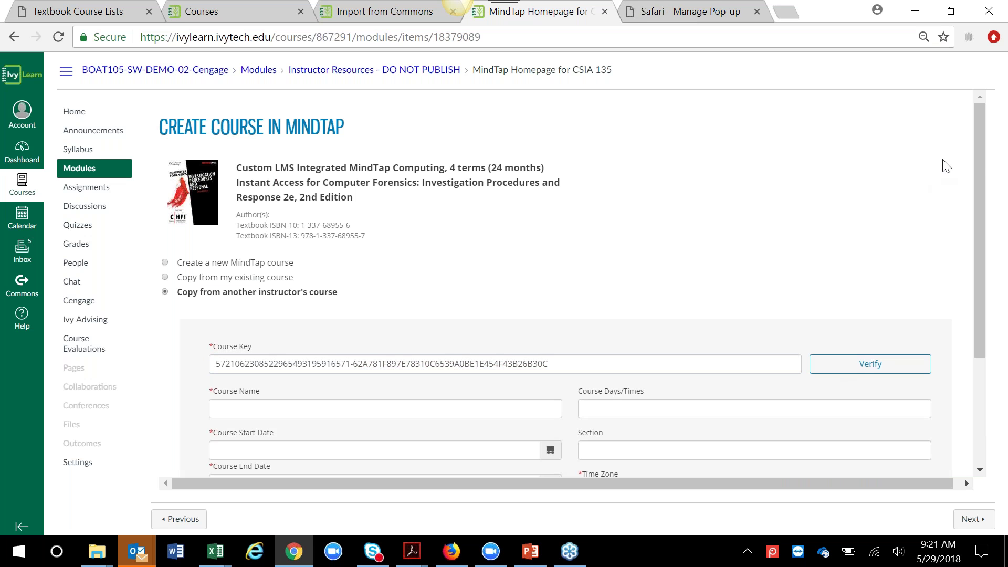
Zoom the page in and fill Course Name from the CSIA105-OL-SW-501810-PROJ suggestion.
{"action": "left_click_drag", "start_coordinate": [979, 157], "coordinate": [982, 218]}
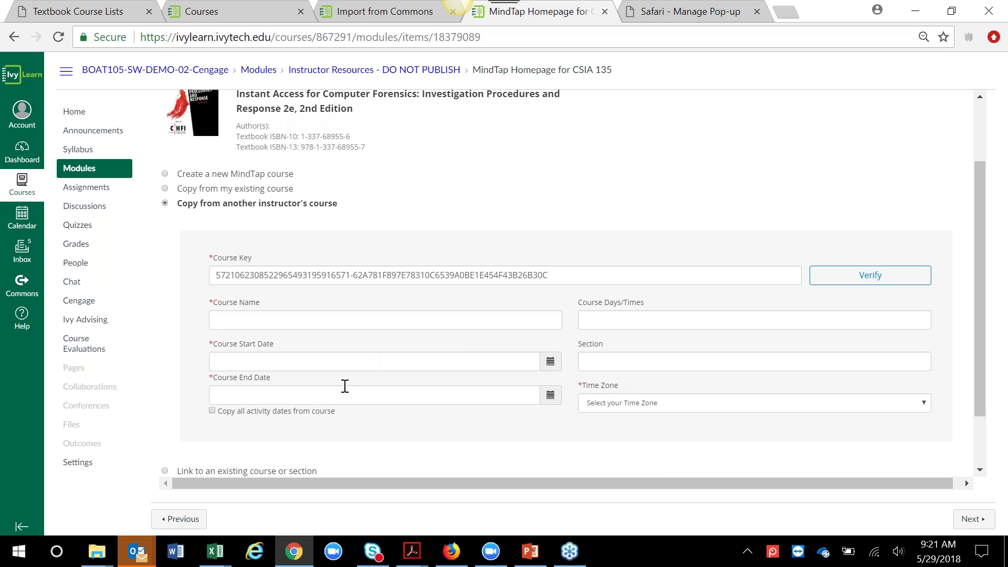
{"action": "key", "text": "Return"}
{"action": "key", "text": "ctrl+plus"}
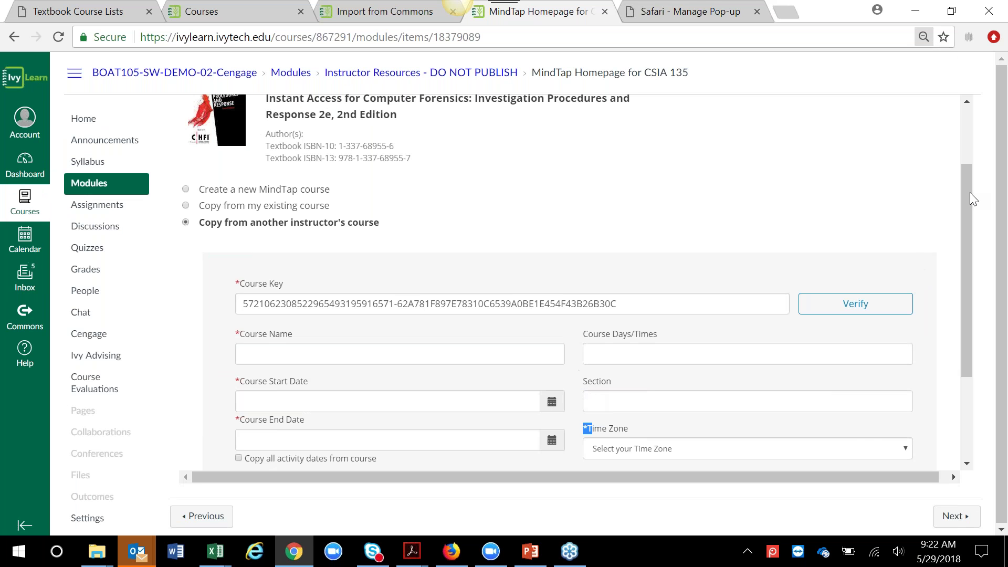
{"action": "left_click_drag", "start_coordinate": [963, 197], "coordinate": [970, 245]}
{"action": "left_click", "coordinate": [312, 274]}
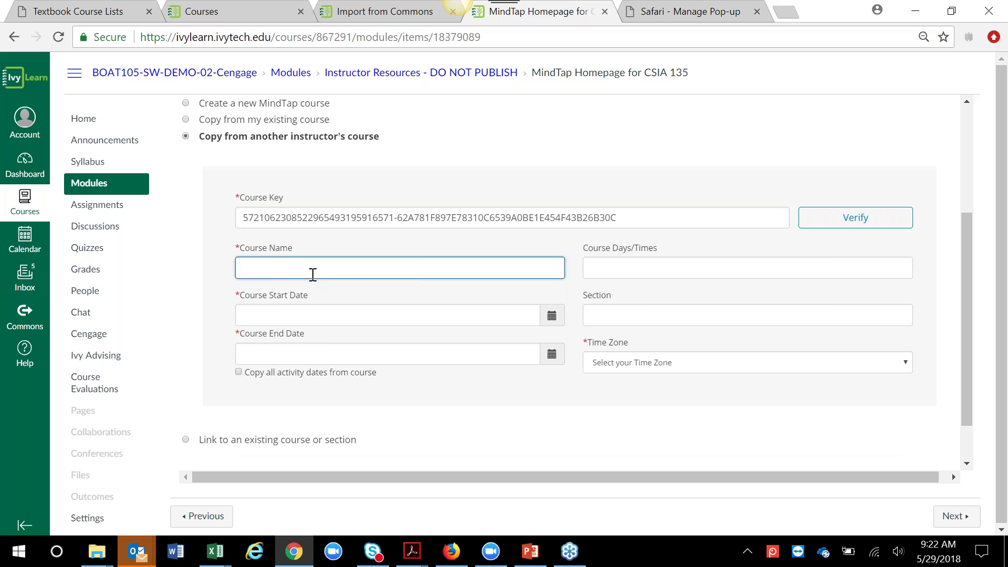
{"action": "type", "text": "CSIA"}
{"action": "key", "text": "BackSpace"}
{"action": "key", "text": "BackSpace"}
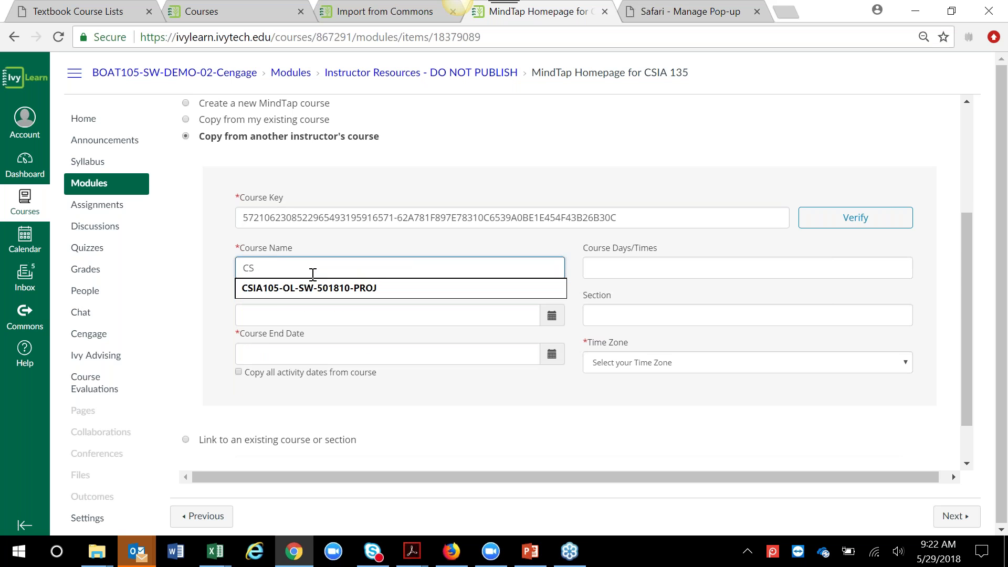
{"action": "type", "text": "IA105-OL-SW-501810-PROJ"}
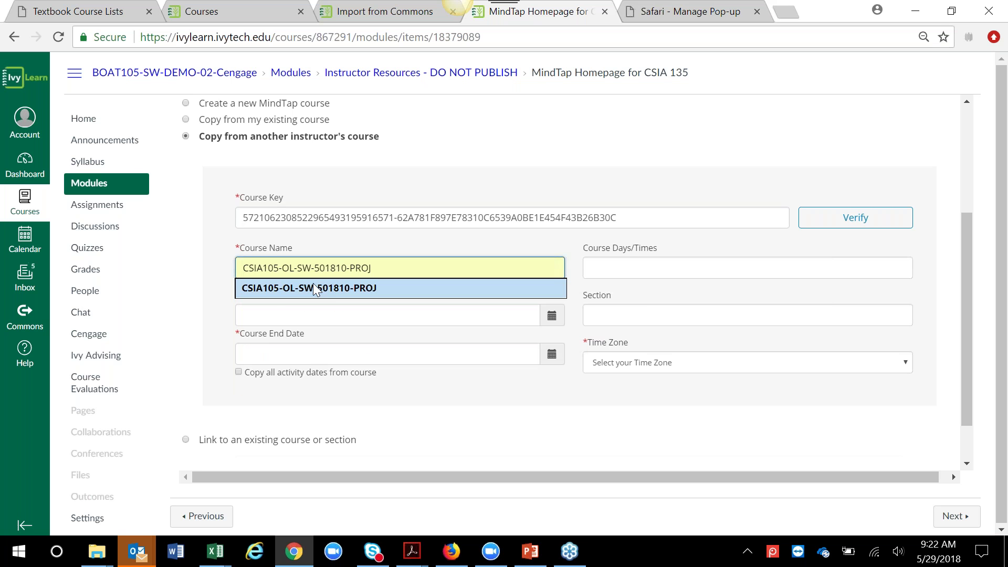
{"action": "left_click", "coordinate": [315, 290]}
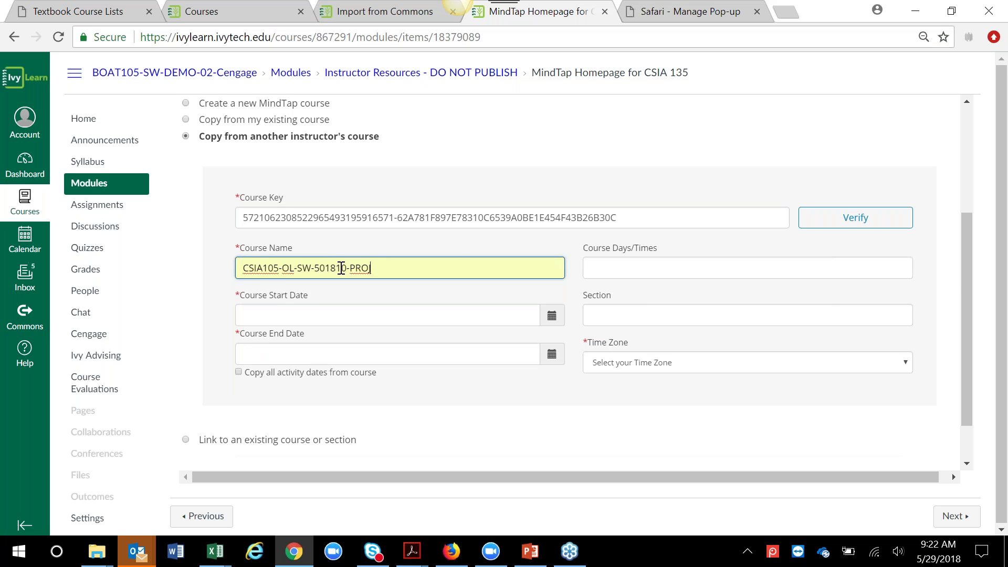
Edit the course name down to 'CSIA105 -Summer 2018'.
{"action": "left_click_drag", "start_coordinate": [341, 268], "coordinate": [458, 268]}
{"action": "key", "text": "BackSpace"}
{"action": "key", "text": "BackSpace"}
{"action": "key", "text": "BackSpace"}
{"action": "key", "text": "BackSpace"}
{"action": "key", "text": "BackSpace"}
{"action": "key", "text": "BackSpace"}
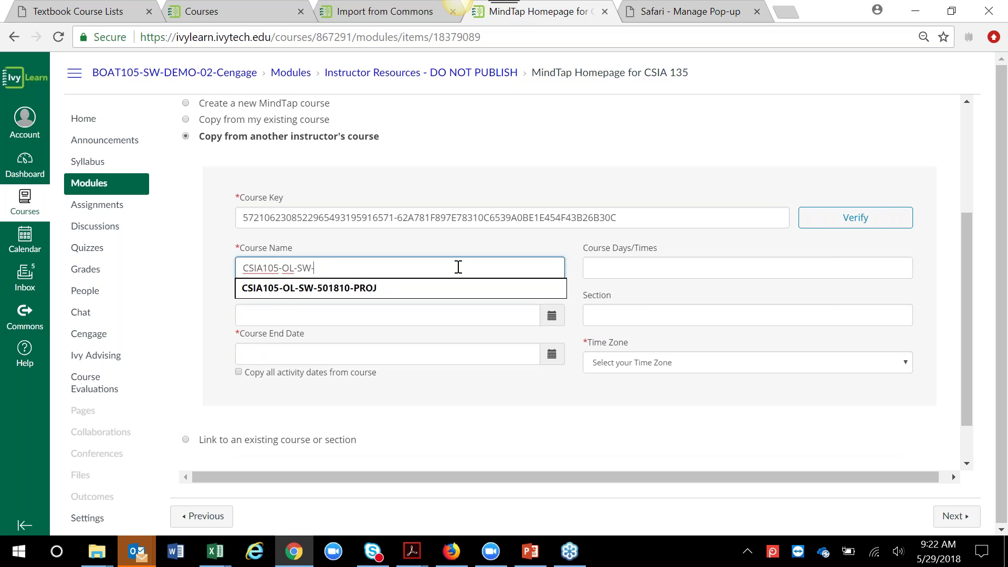
{"action": "type", "text": "Summer 2018"}
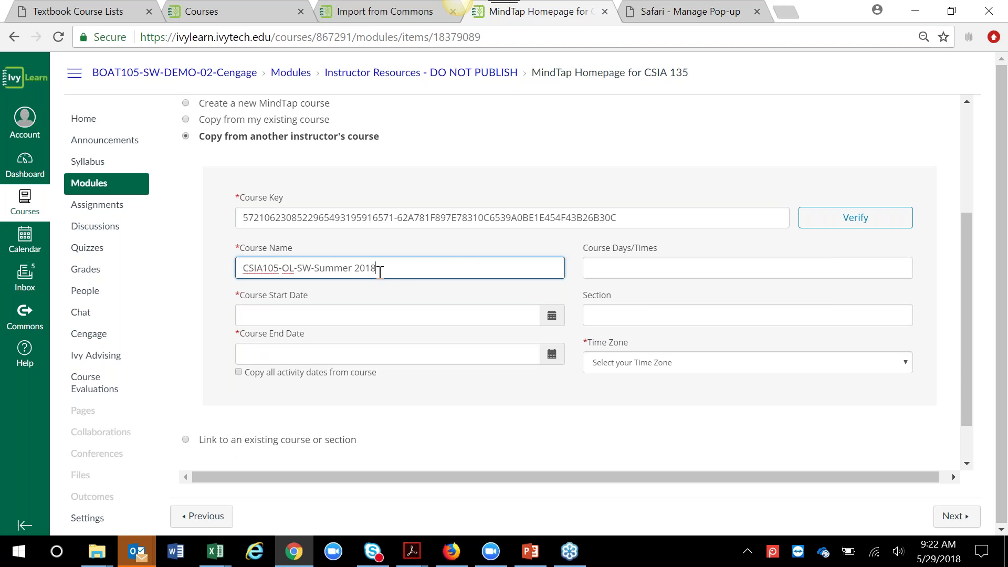
{"action": "left_click_drag", "start_coordinate": [282, 268], "coordinate": [537, 244]}
{"action": "key", "text": "ctrl+c"}
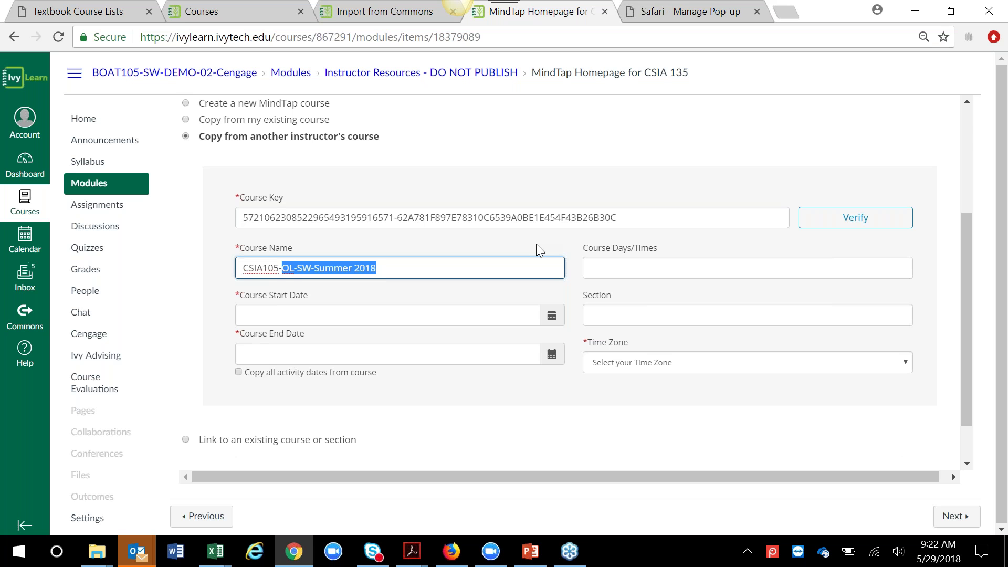
{"action": "key", "text": "BackSpace"}
{"action": "key", "text": "BackSpace"}
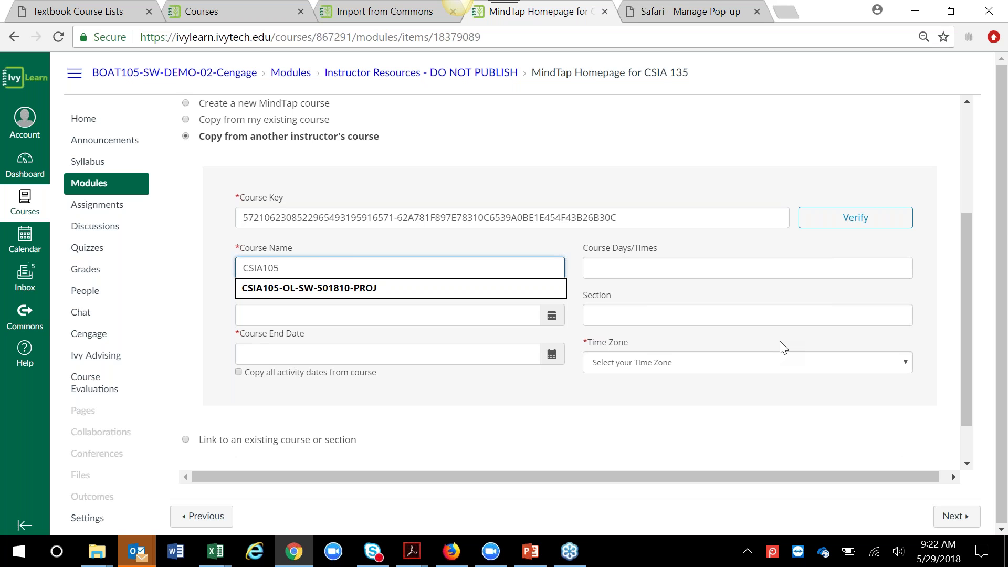
{"action": "scroll", "coordinate": [782, 346], "scroll_direction": "down", "scroll_amount": 1}
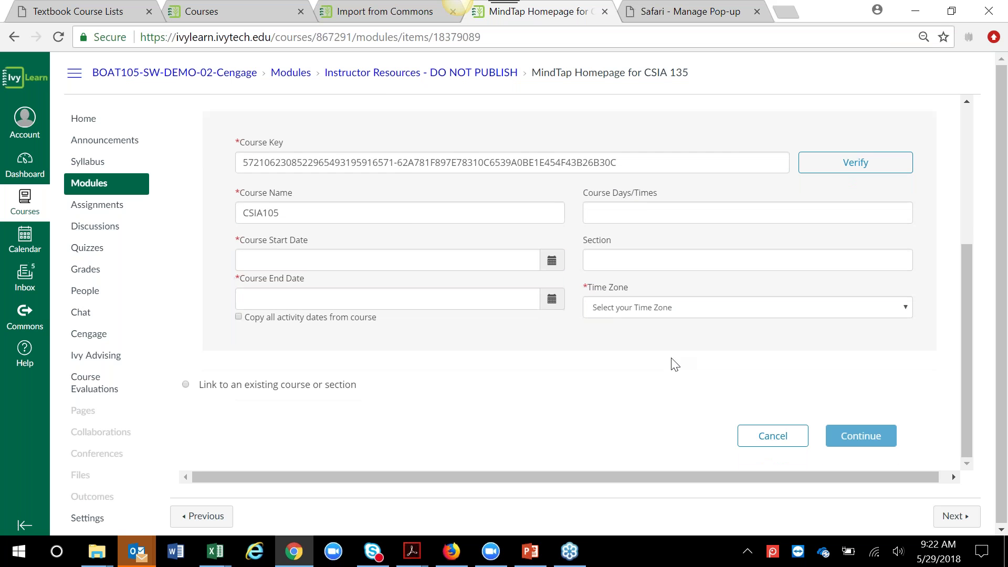
{"action": "left_click", "coordinate": [406, 213]}
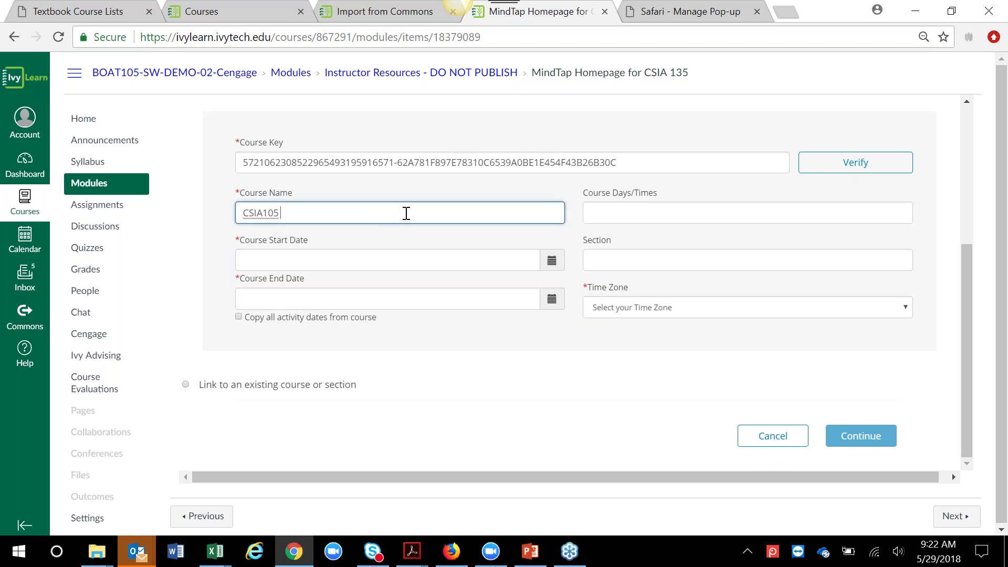
{"action": "key", "text": "ctrl+v"}
{"action": "left_click_drag", "start_coordinate": [310, 212], "coordinate": [282, 212]}
{"action": "key", "text": "BackSpace"}
Pick June 4, 2018 in the Course Start Date calendar, giving 06/04/2018.
{"action": "left_click_drag", "start_coordinate": [374, 209], "coordinate": [215, 222]}
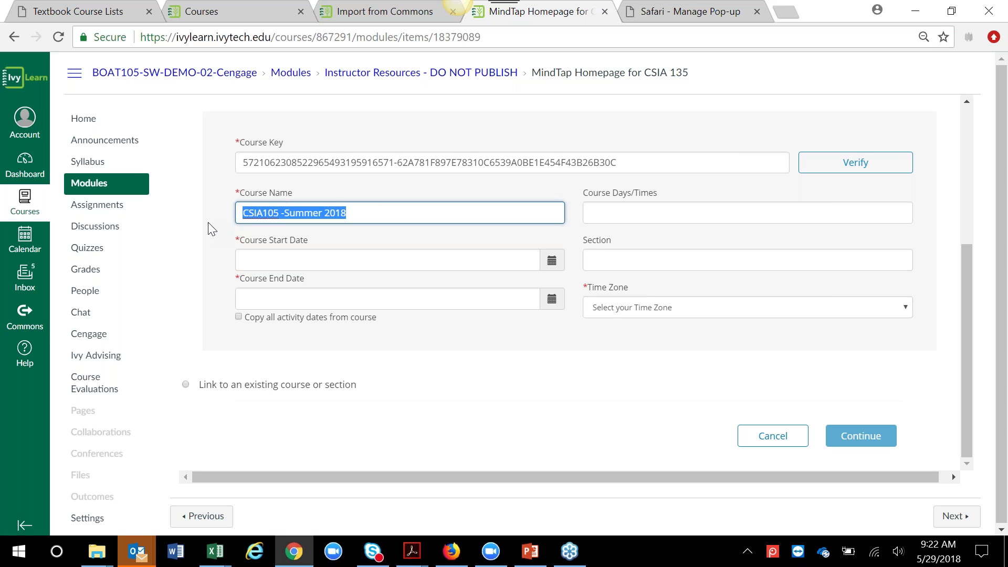
{"action": "left_click", "coordinate": [551, 261]}
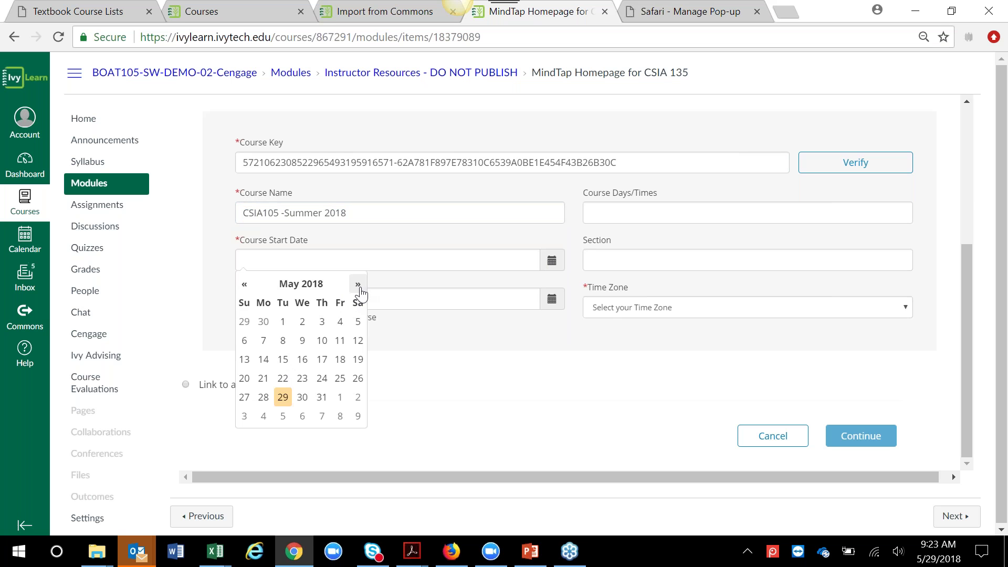
{"action": "left_click", "coordinate": [358, 284]}
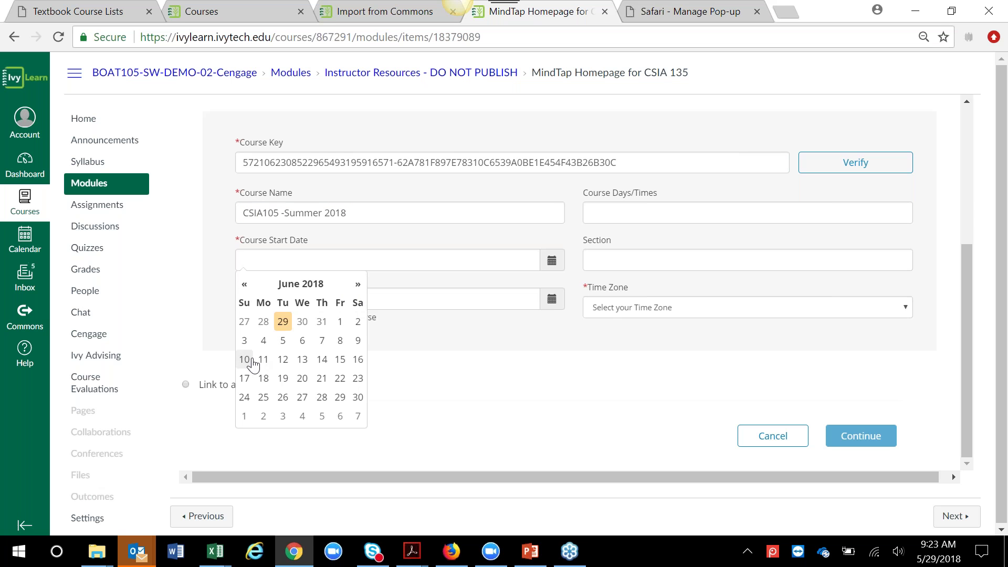
{"action": "left_click", "coordinate": [264, 341]}
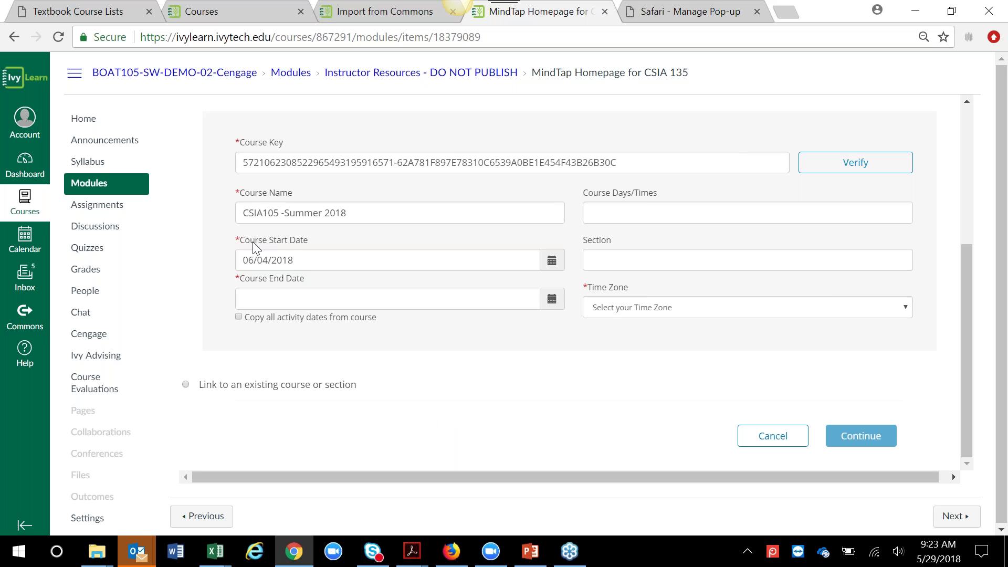
{"action": "left_click_drag", "start_coordinate": [256, 238], "coordinate": [300, 250]}
{"action": "triple_click", "coordinate": [313, 266]}
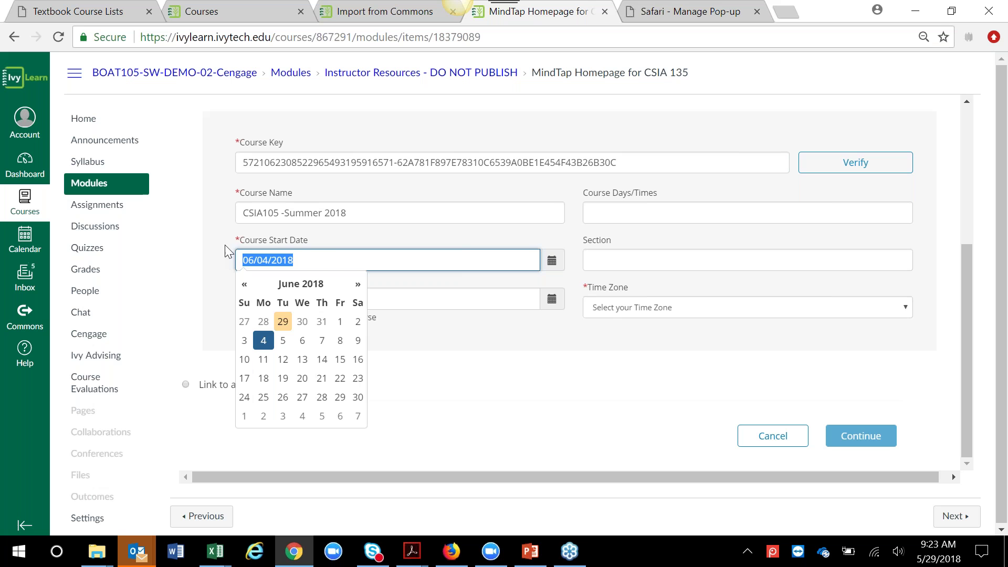
{"action": "left_click", "coordinate": [336, 237]}
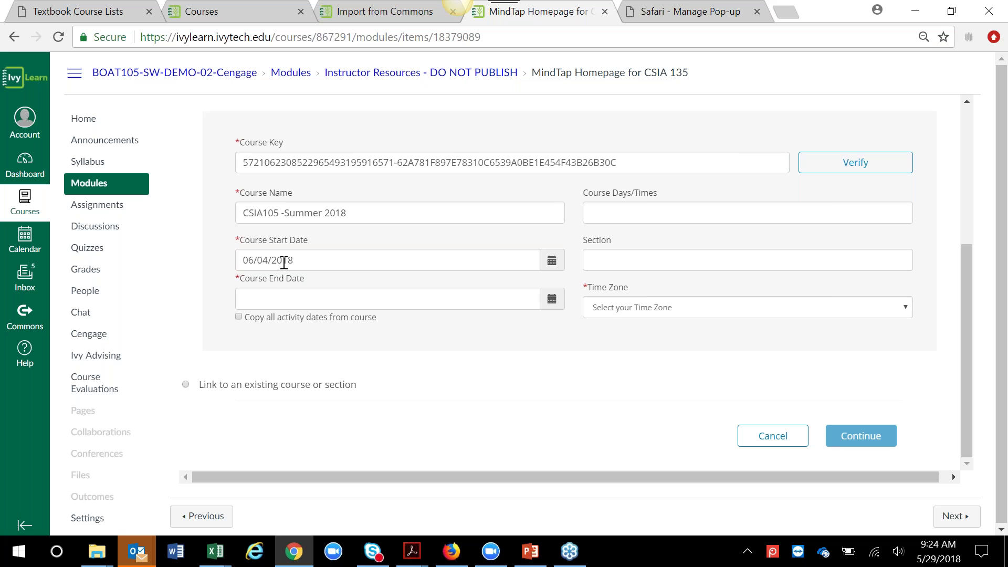
Set the course end date to 08/07/2018 in the calendar.
{"action": "left_click", "coordinate": [550, 300]}
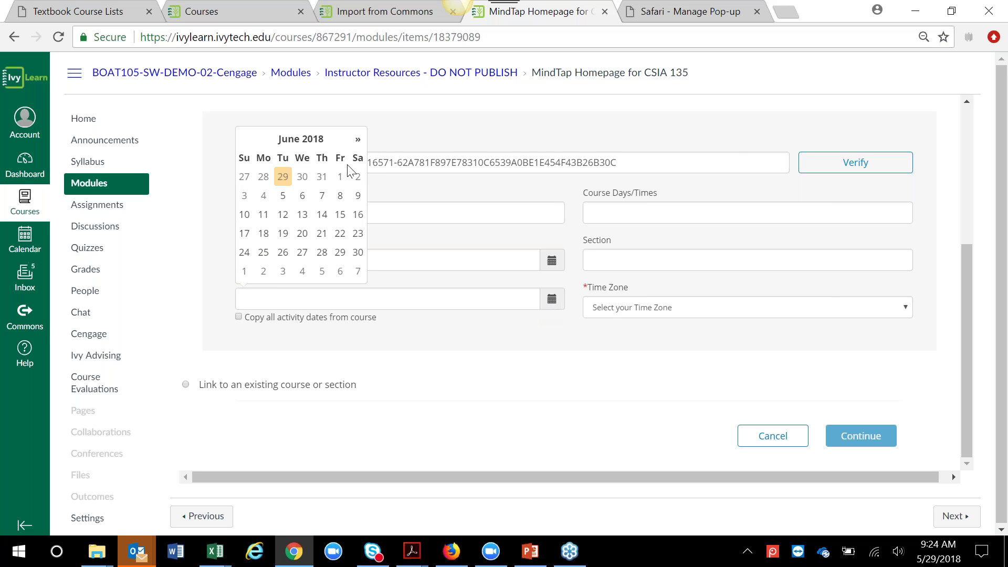
{"action": "left_click", "coordinate": [357, 141]}
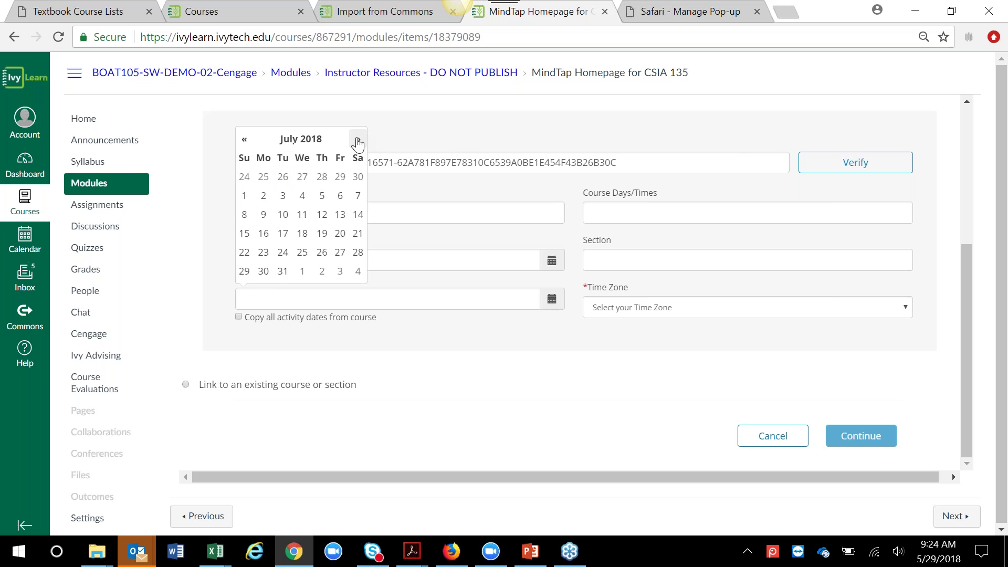
{"action": "left_click", "coordinate": [357, 140]}
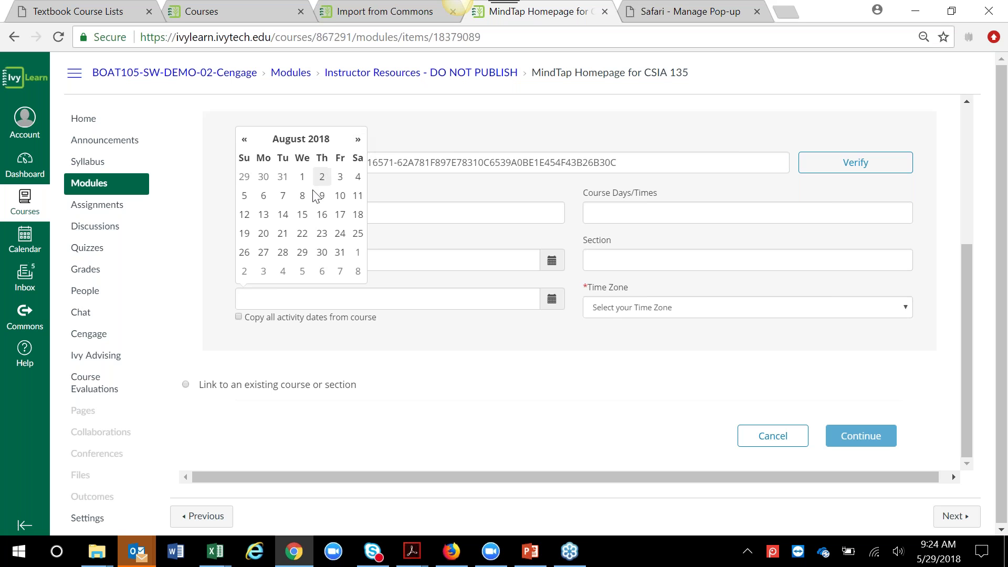
{"action": "left_click", "coordinate": [283, 196]}
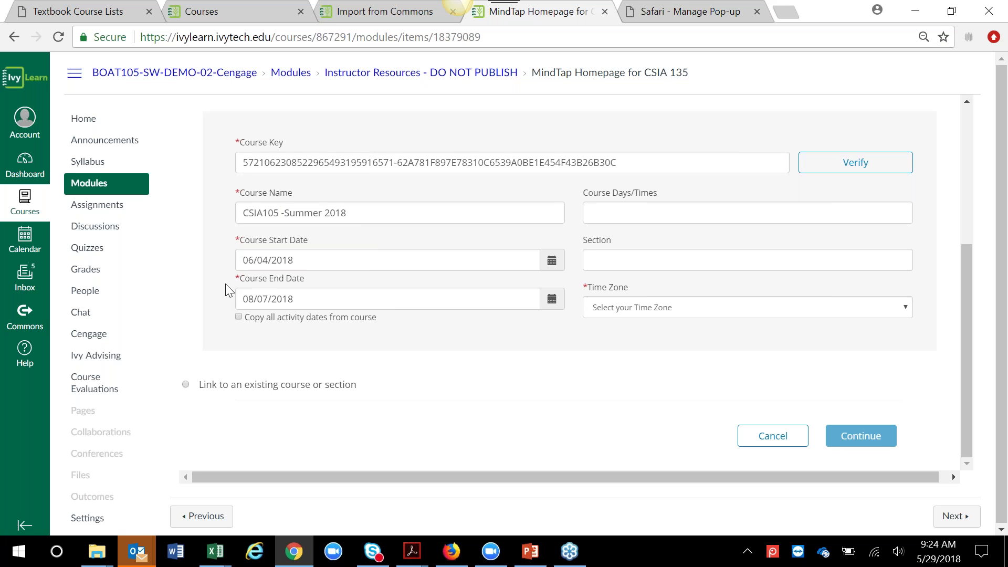
Choose Eastern Time (US & Canada) as time zone and create the MindTap course.
{"action": "left_click", "coordinate": [715, 314]}
{"action": "scroll", "coordinate": [861, 212], "scroll_direction": "down", "scroll_amount": 1}
{"action": "left_click_drag", "start_coordinate": [903, 52], "coordinate": [904, 73]}
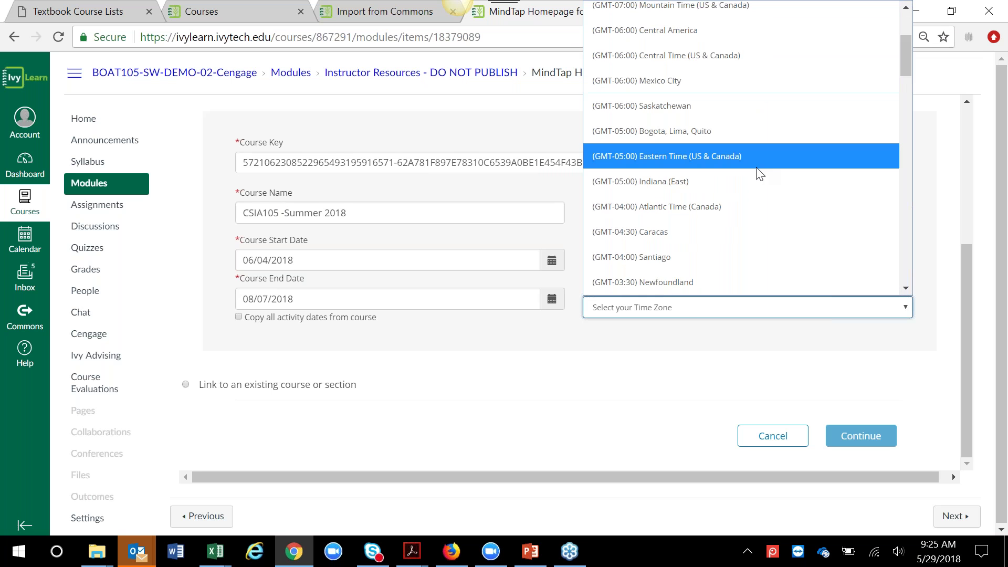
{"action": "left_click", "coordinate": [758, 157]}
{"action": "left_click", "coordinate": [860, 435]}
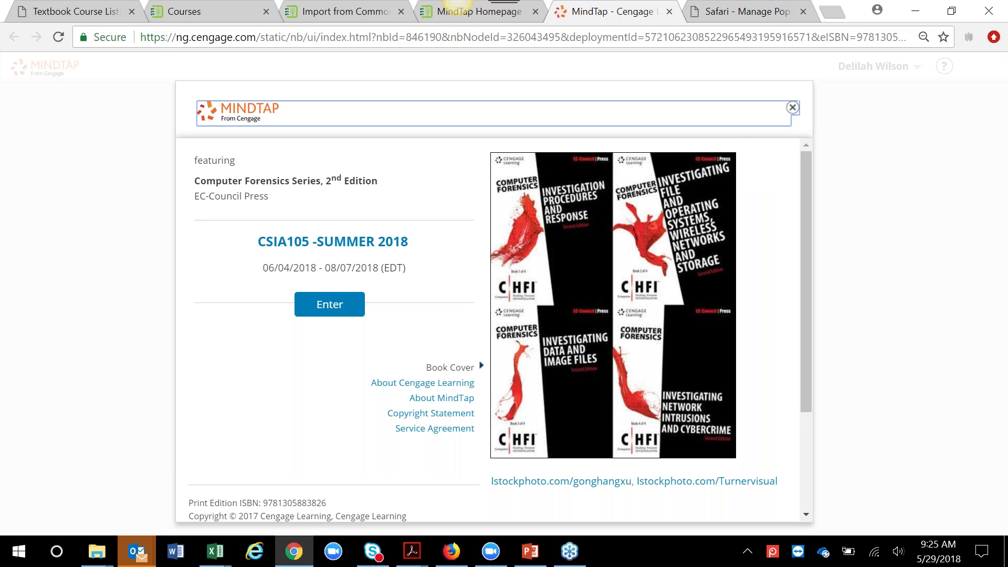
Enter the CSIA105-SUMMER 2018 MindTap course, expand Investigation Procedures and Response, then return to IvyLearn.
{"action": "left_click", "coordinate": [319, 315]}
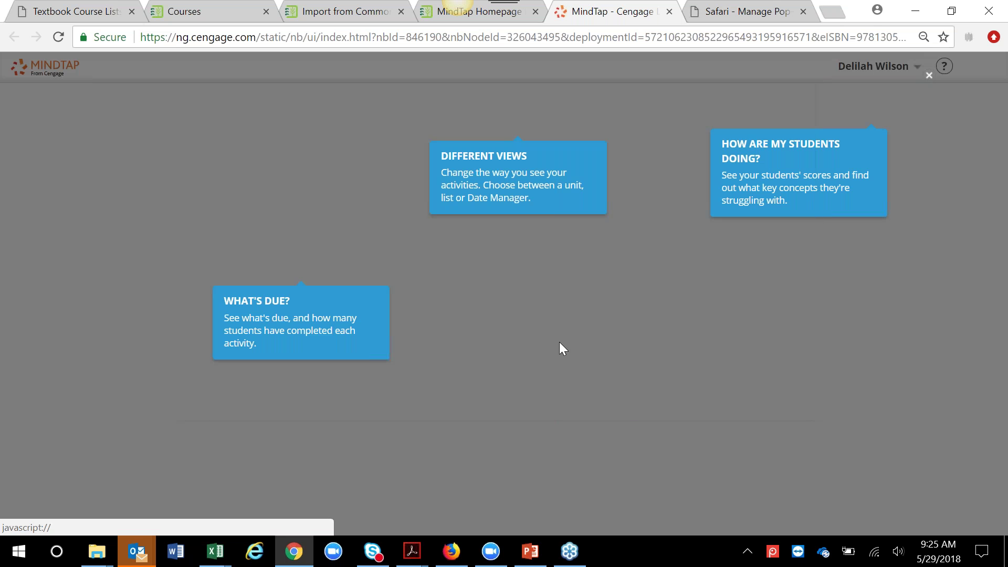
{"action": "left_click", "coordinate": [490, 236]}
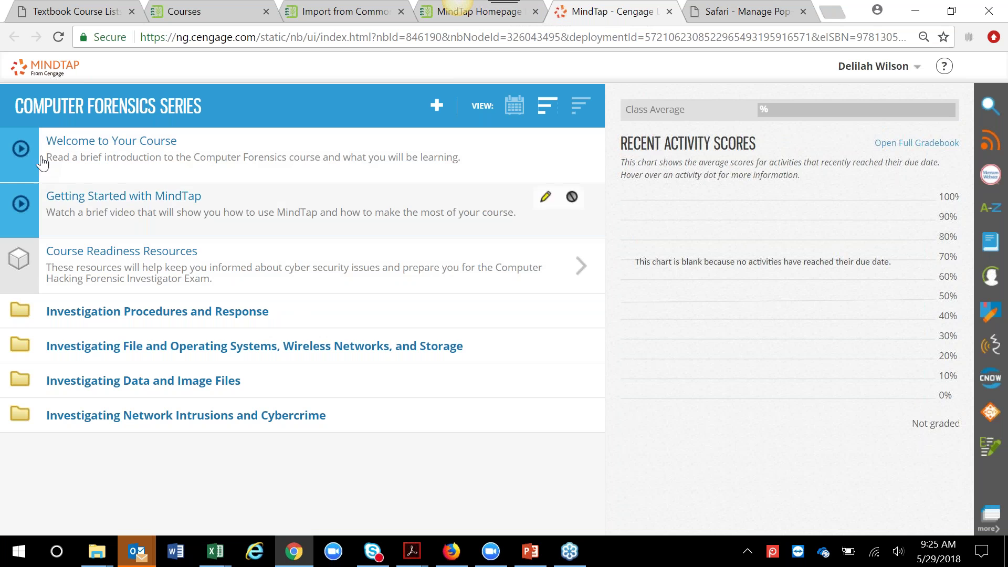
{"action": "left_click", "coordinate": [119, 309]}
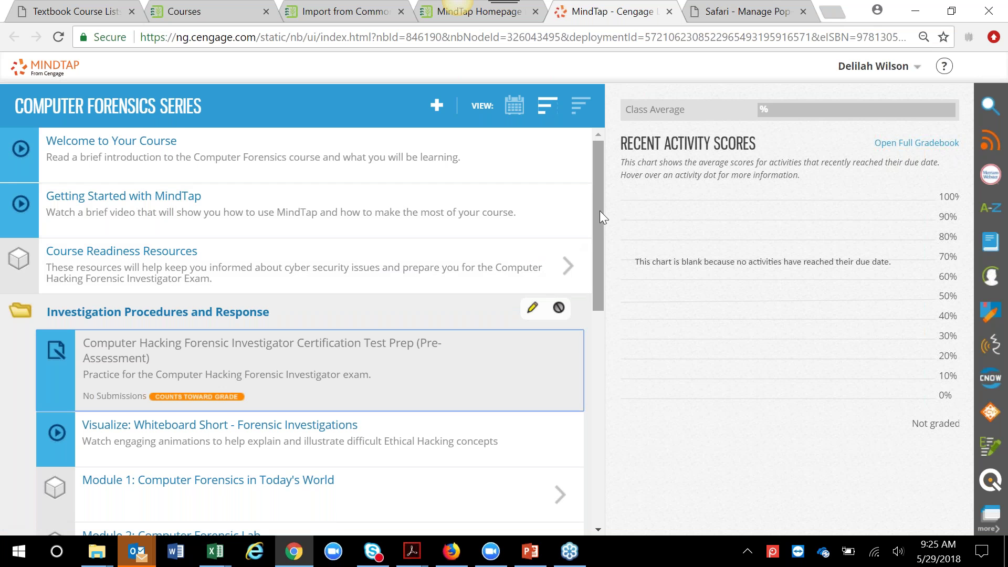
{"action": "left_click_drag", "start_coordinate": [599, 210], "coordinate": [590, 268]}
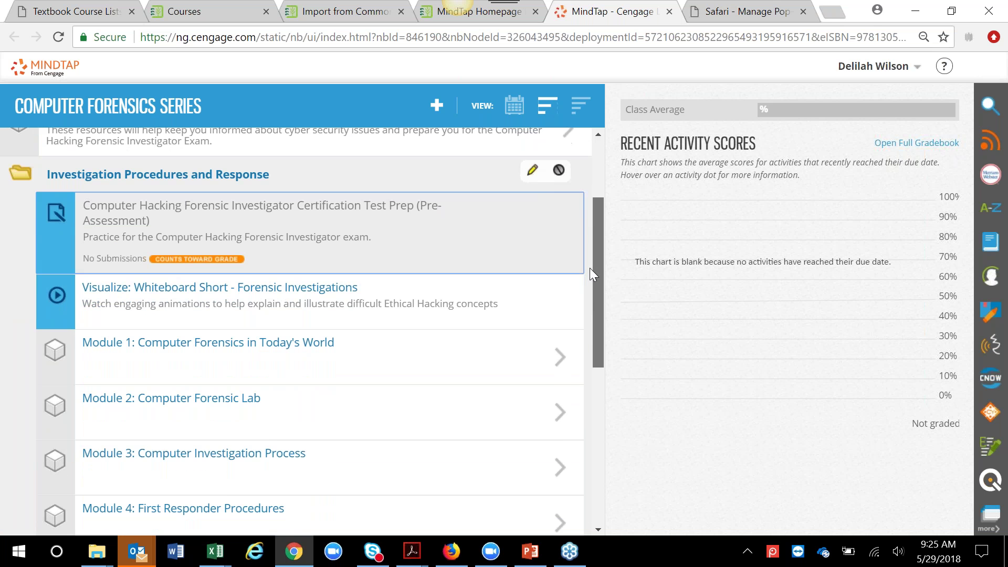
{"action": "left_click", "coordinate": [493, 16]}
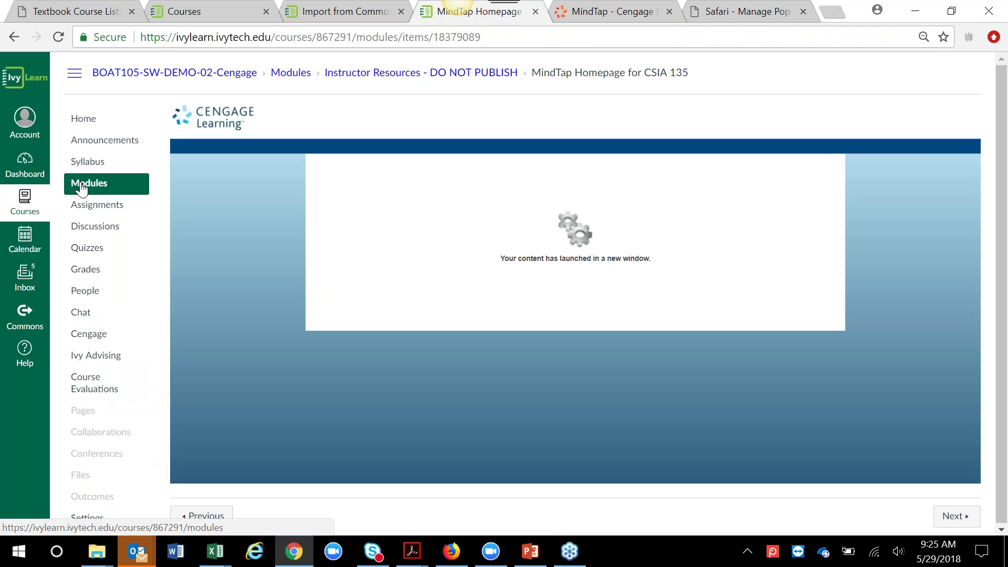
From Modules, open the M01 What If?: Computer Forensics in Today's World Online assignment.
{"action": "left_click", "coordinate": [79, 184]}
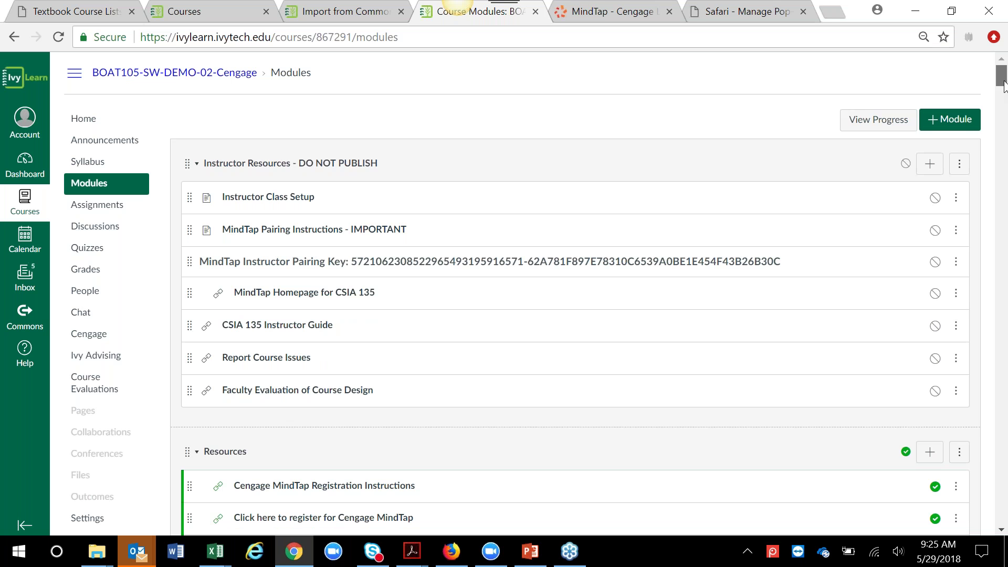
{"action": "scroll", "coordinate": [1003, 86], "scroll_direction": "down", "scroll_amount": 2}
{"action": "left_click_drag", "start_coordinate": [1004, 86], "coordinate": [1004, 112]}
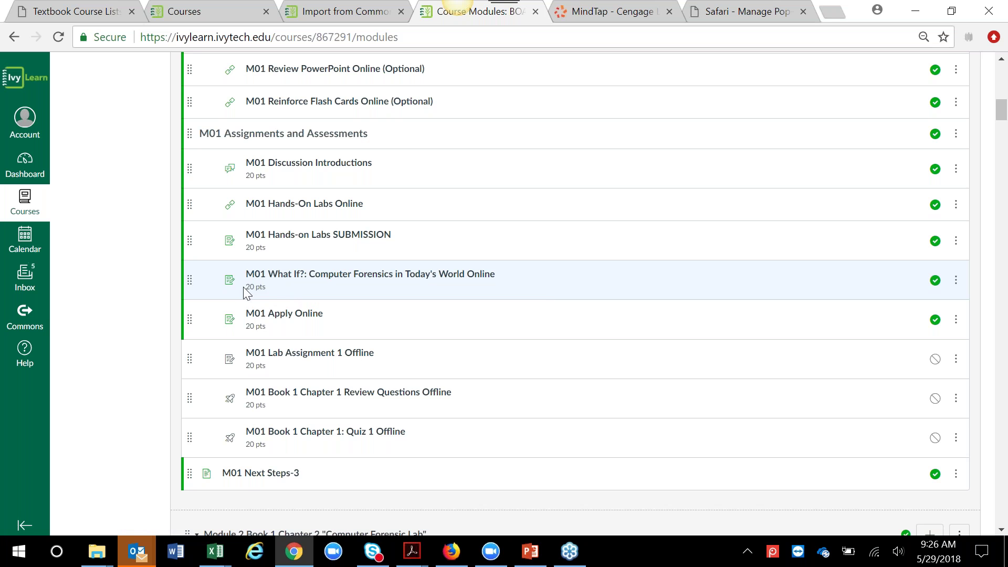
{"action": "left_click_drag", "start_coordinate": [251, 288], "coordinate": [254, 286]}
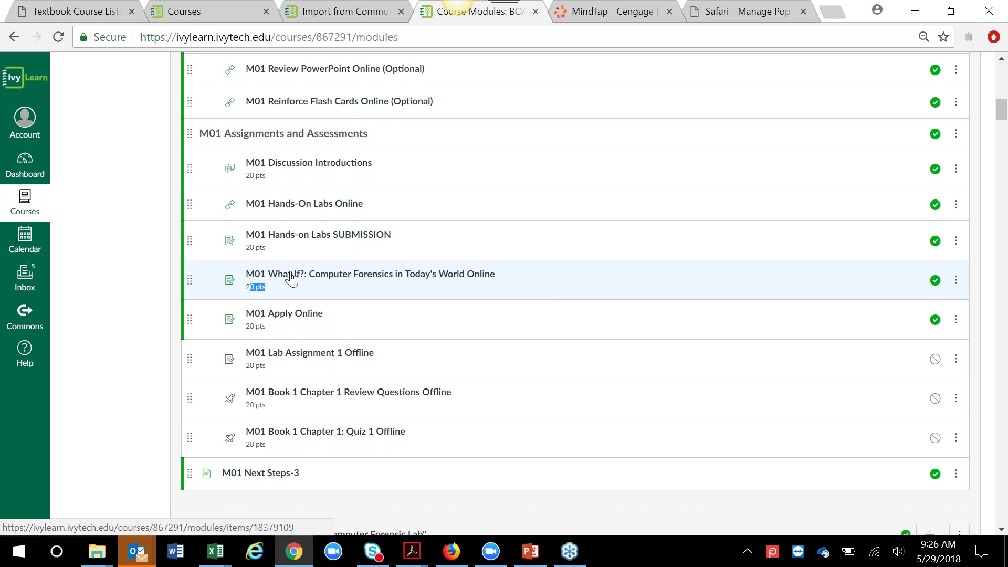
{"action": "left_click", "coordinate": [292, 278]}
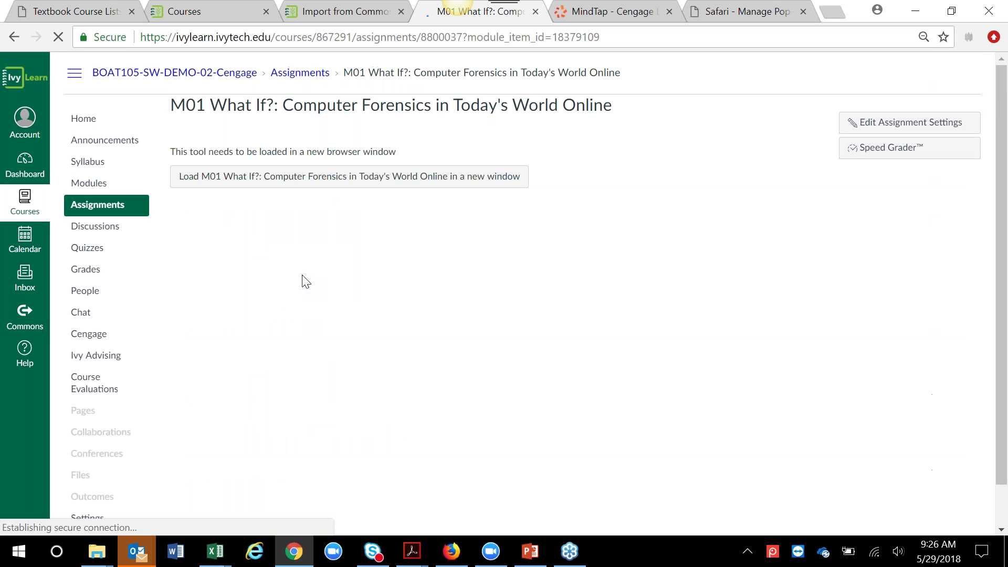
Load the What If? assignment in MindTap to confirm it's ready, then go back to IvyLearn Modules.
{"action": "left_click", "coordinate": [299, 176]}
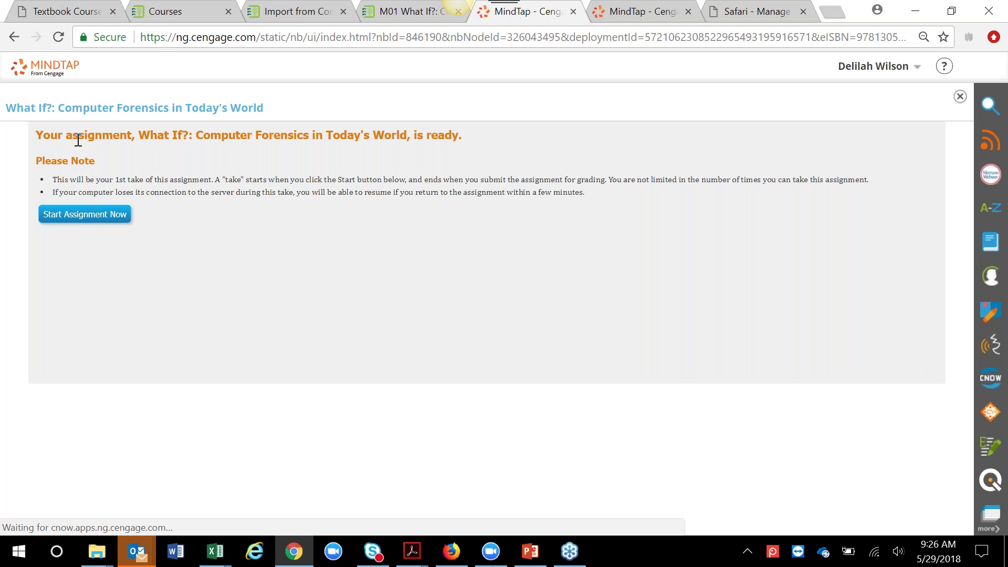
{"action": "left_click_drag", "start_coordinate": [73, 138], "coordinate": [94, 142]}
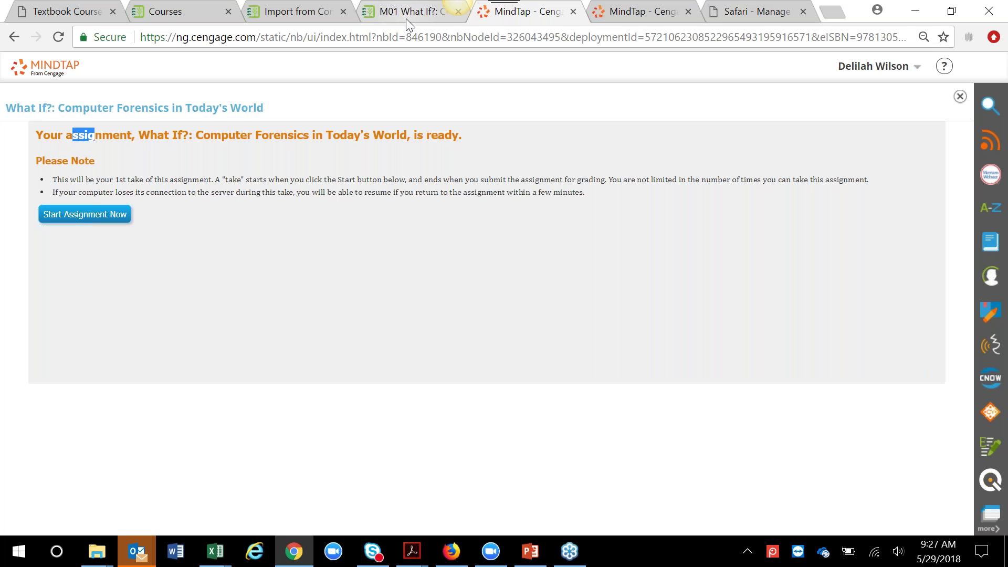
{"action": "left_click", "coordinate": [405, 18]}
{"action": "left_click", "coordinate": [96, 184]}
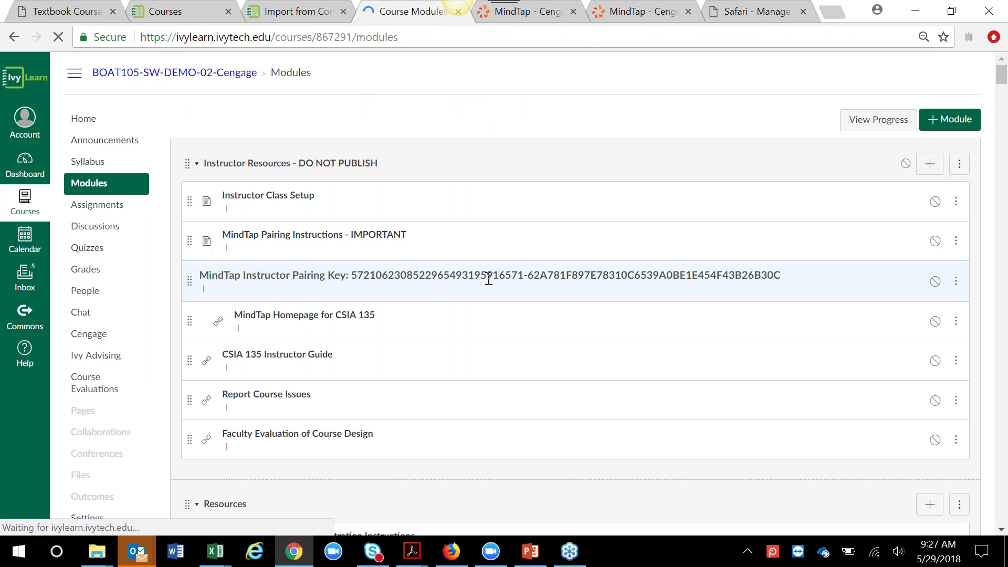
Read through the MindTap Pairing Instructions - IMPORTANT page, then go to the course Settings.
{"action": "left_click", "coordinate": [280, 230]}
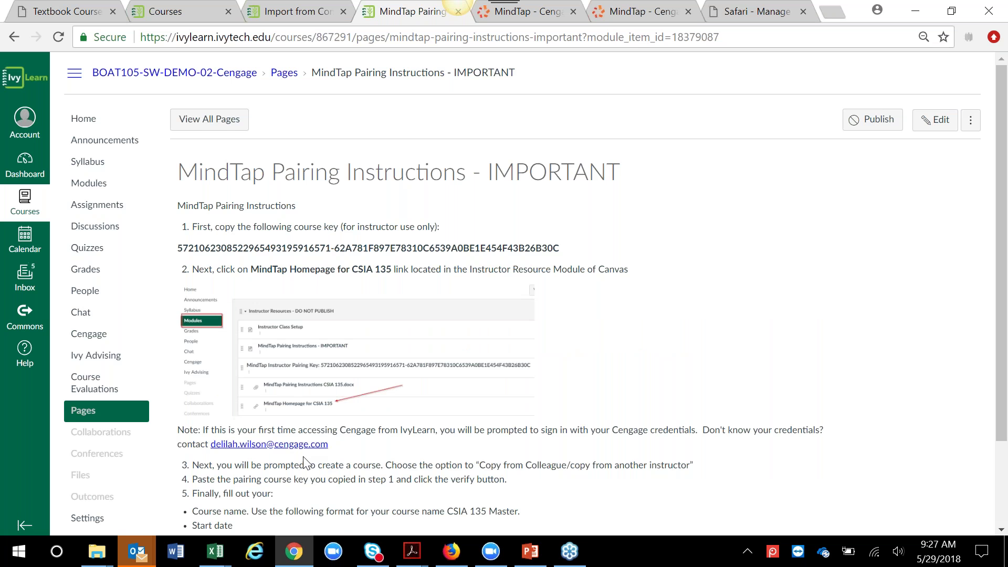
{"action": "scroll", "coordinate": [307, 463], "scroll_direction": "down", "scroll_amount": 1}
{"action": "scroll", "coordinate": [307, 463], "scroll_direction": "down", "scroll_amount": 2}
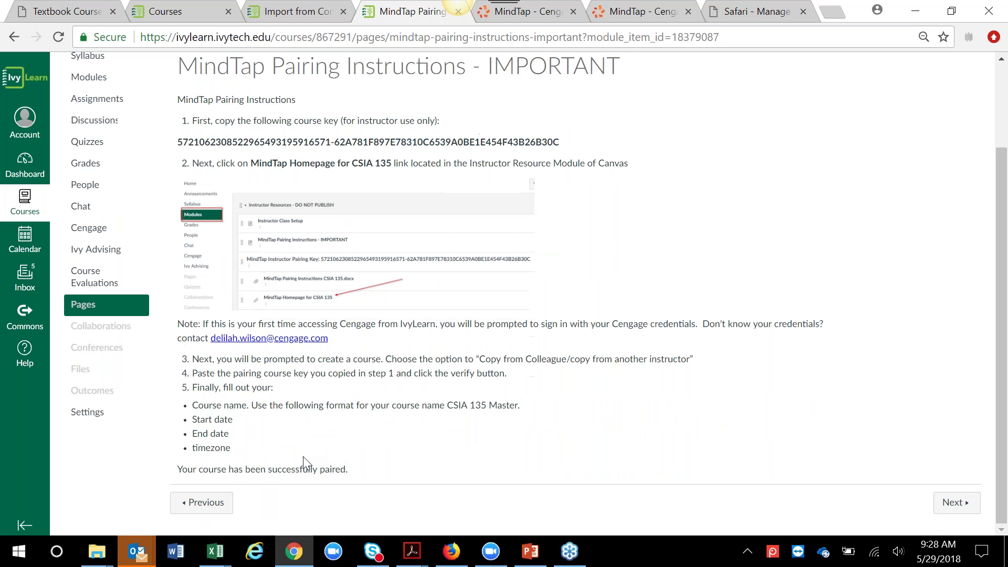
{"action": "scroll", "coordinate": [306, 463], "scroll_direction": "up", "scroll_amount": 3}
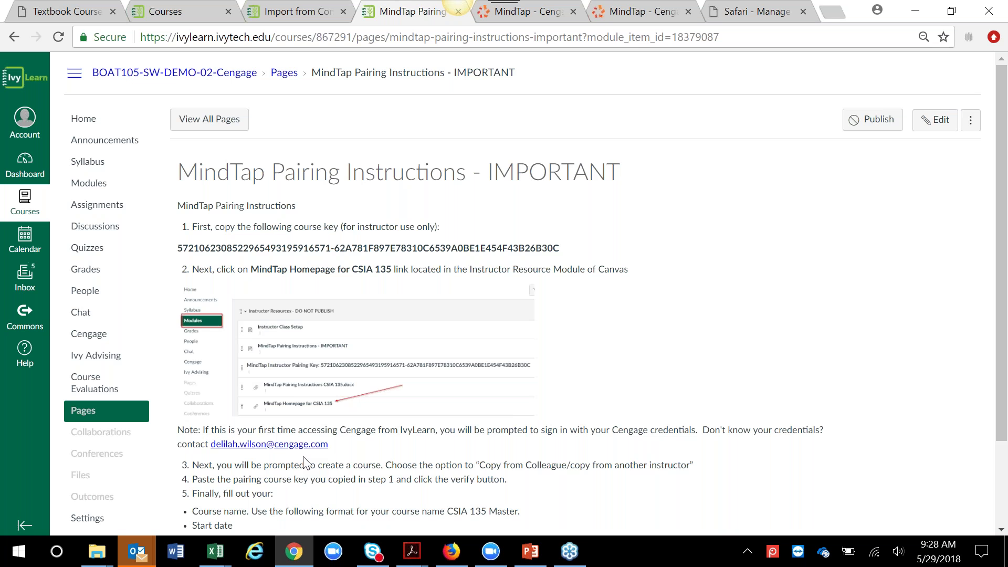
{"action": "scroll", "coordinate": [305, 463], "scroll_direction": "down", "scroll_amount": 2}
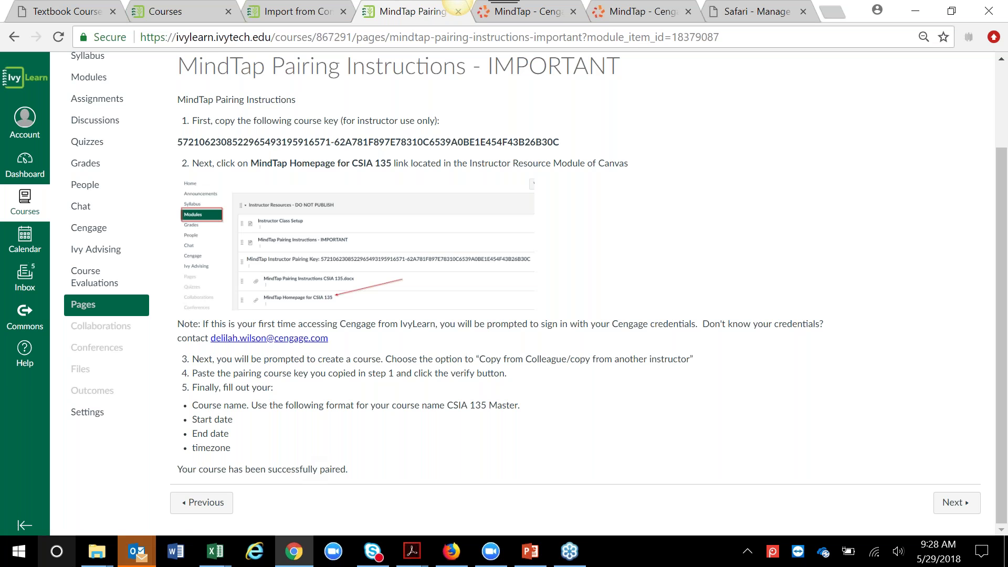
{"action": "left_click", "coordinate": [90, 418]}
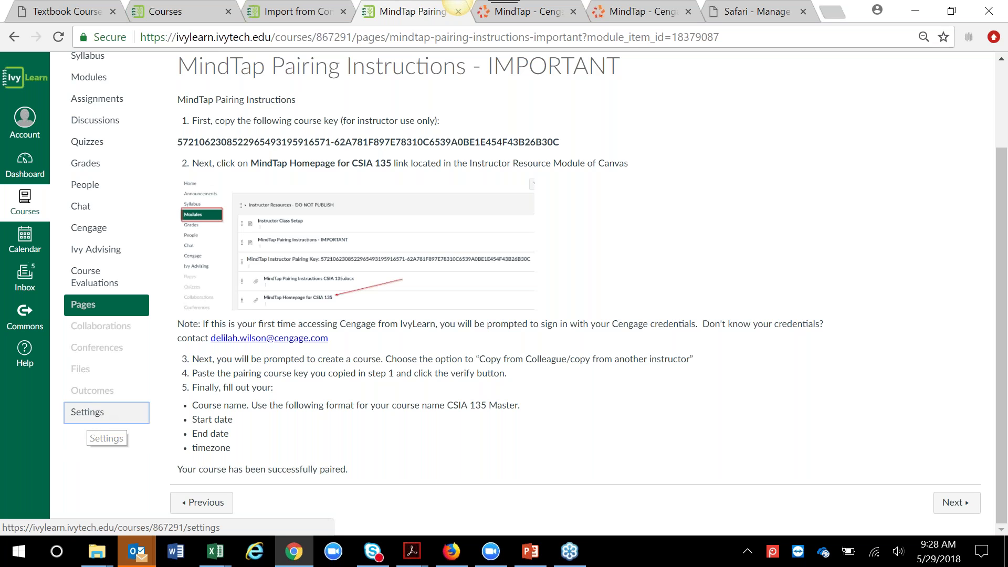
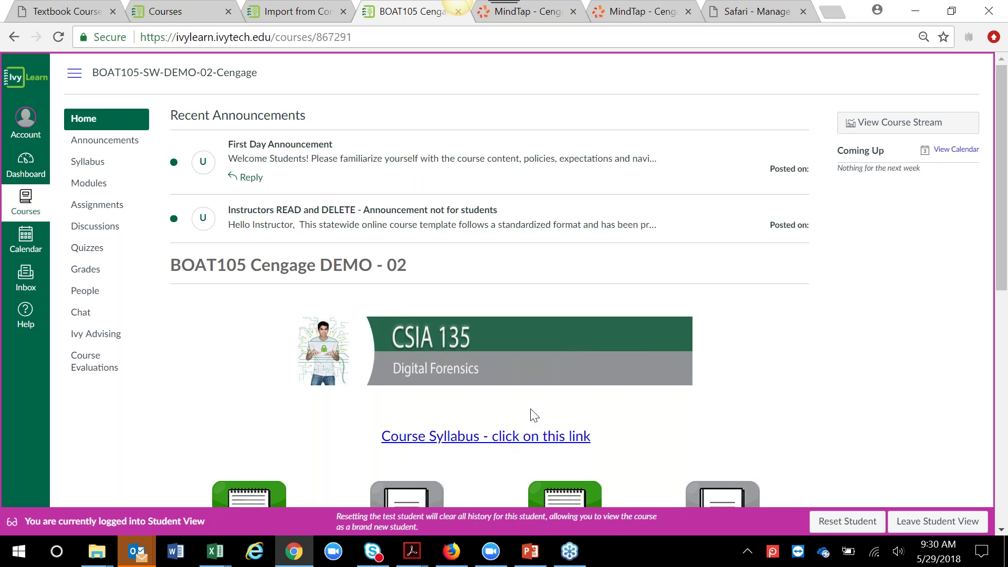
In Modules, scroll to Resources and open the 'Click here to register for Cengage MindTap' item.
{"action": "left_click", "coordinate": [85, 187]}
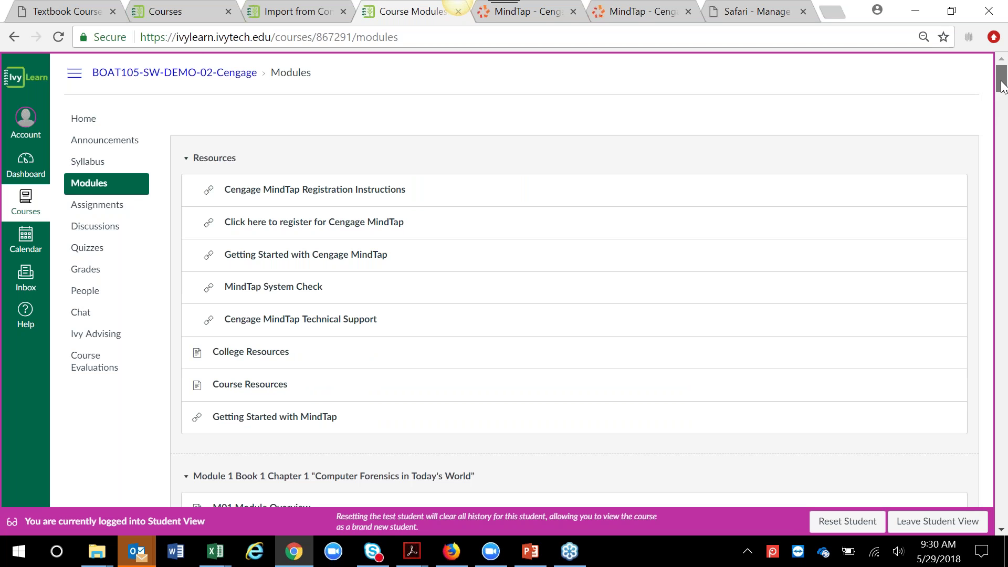
{"action": "mouse_move", "coordinate": [1003, 86]}
{"action": "left_mouse_down"}
{"action": "mouse_move", "coordinate": [1004, 105]}
{"action": "mouse_move", "coordinate": [1004, 91]}
{"action": "left_mouse_up"}
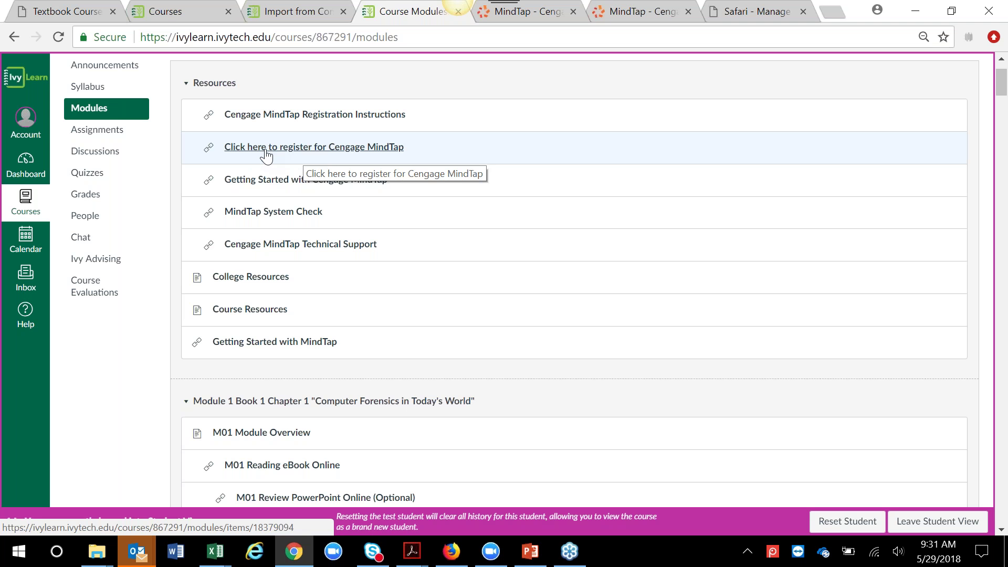
{"action": "left_click", "coordinate": [310, 147]}
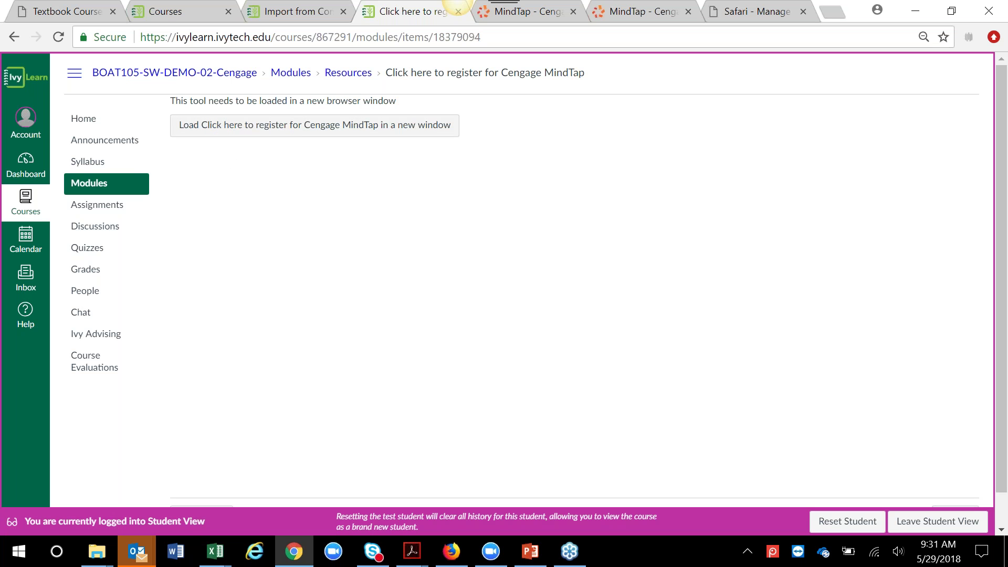
Launch the MindTap registration tool in a new window to reach Cengage Payment Options.
{"action": "left_click", "coordinate": [304, 129]}
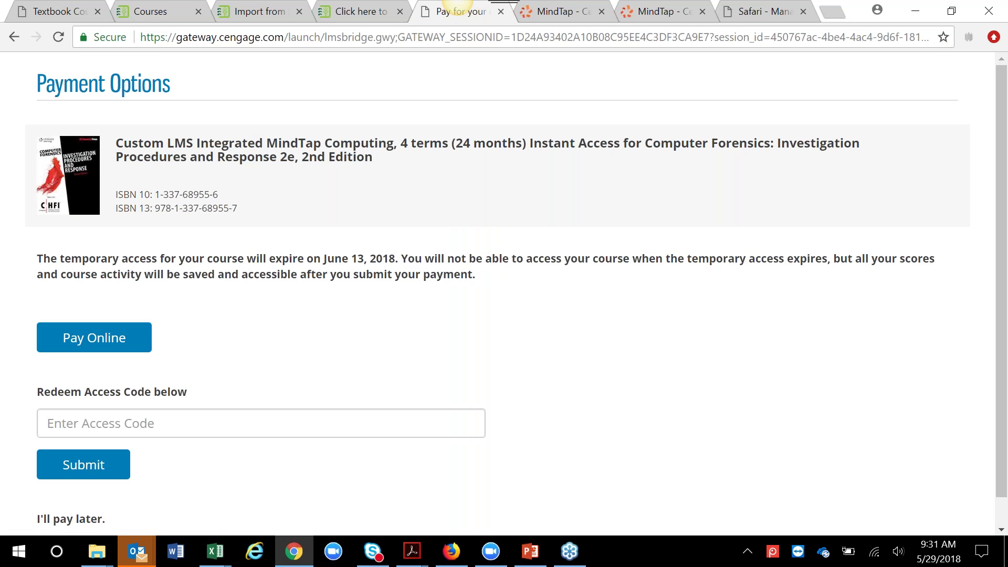
{"action": "scroll", "coordinate": [158, 383], "scroll_direction": "down", "scroll_amount": 1}
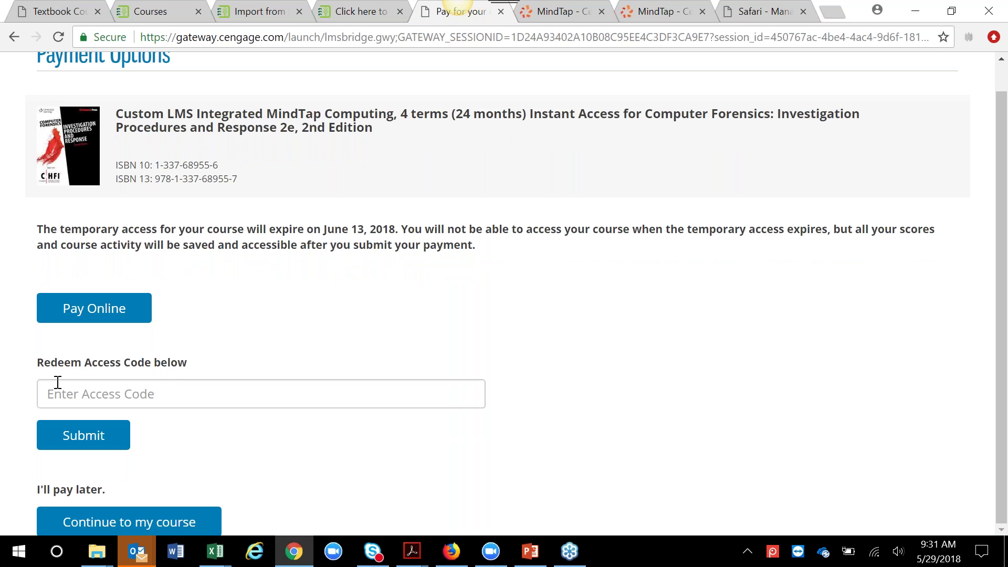
{"action": "left_click_drag", "start_coordinate": [54, 359], "coordinate": [187, 363]}
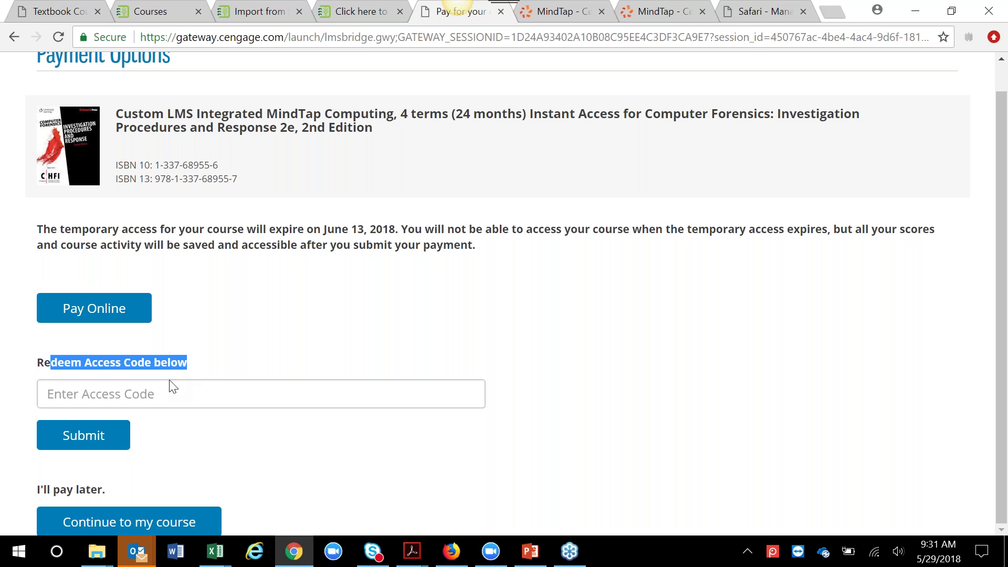
{"action": "left_click", "coordinate": [99, 404]}
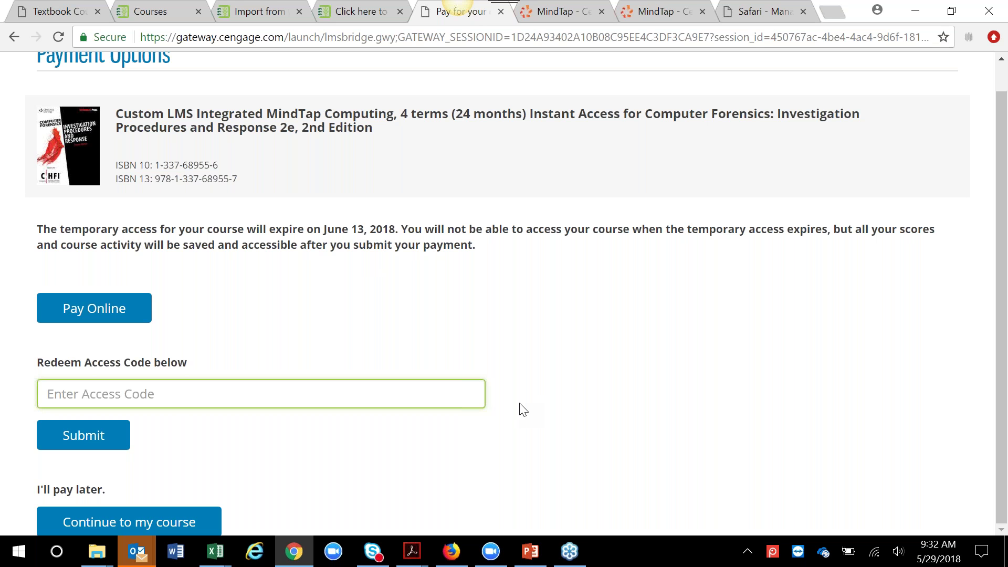
Continue without paying to the MindTap Service Agreement, close that tab, and reset the test student.
{"action": "left_click", "coordinate": [188, 521]}
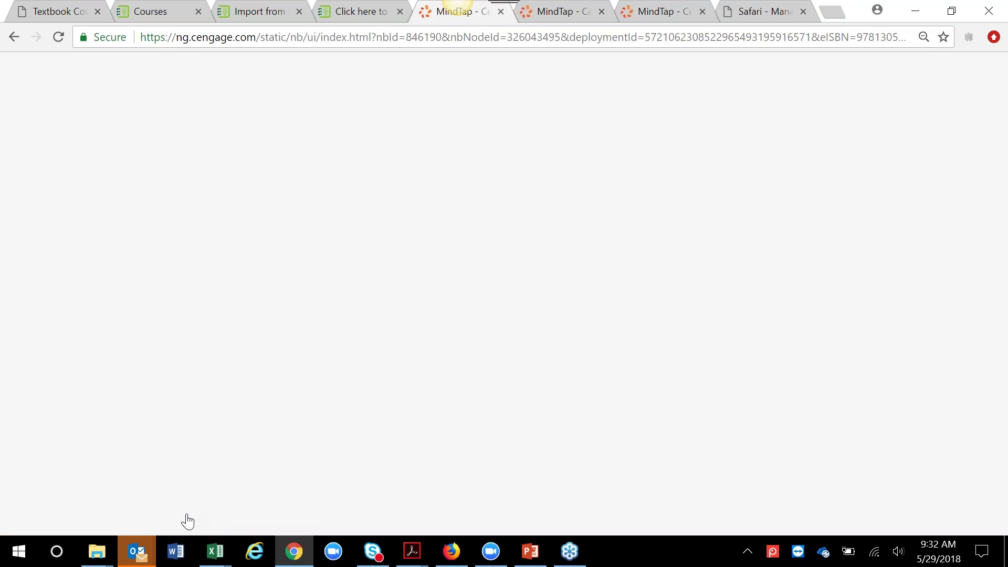
{"action": "left_click", "coordinate": [502, 13]}
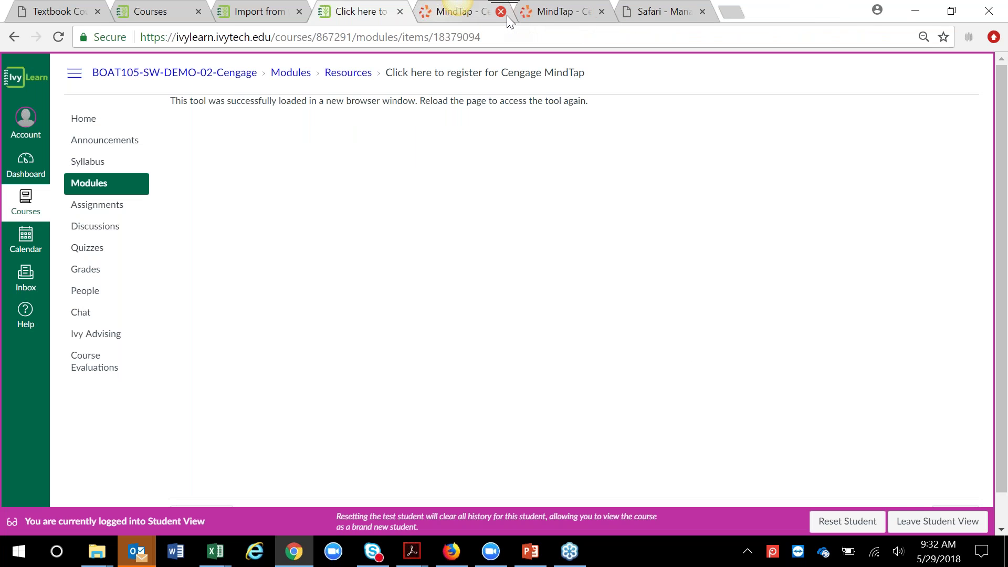
{"action": "left_click", "coordinate": [872, 529]}
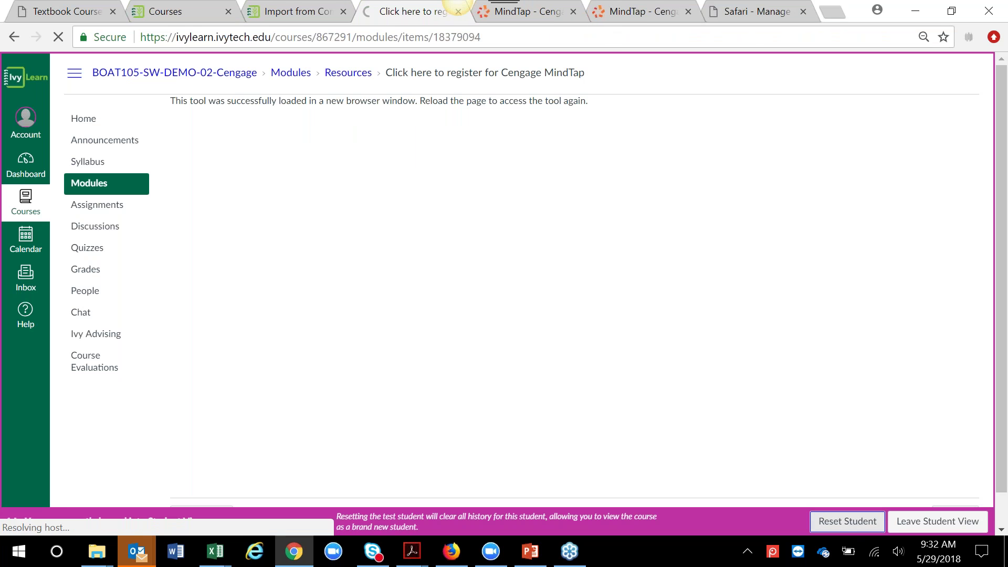
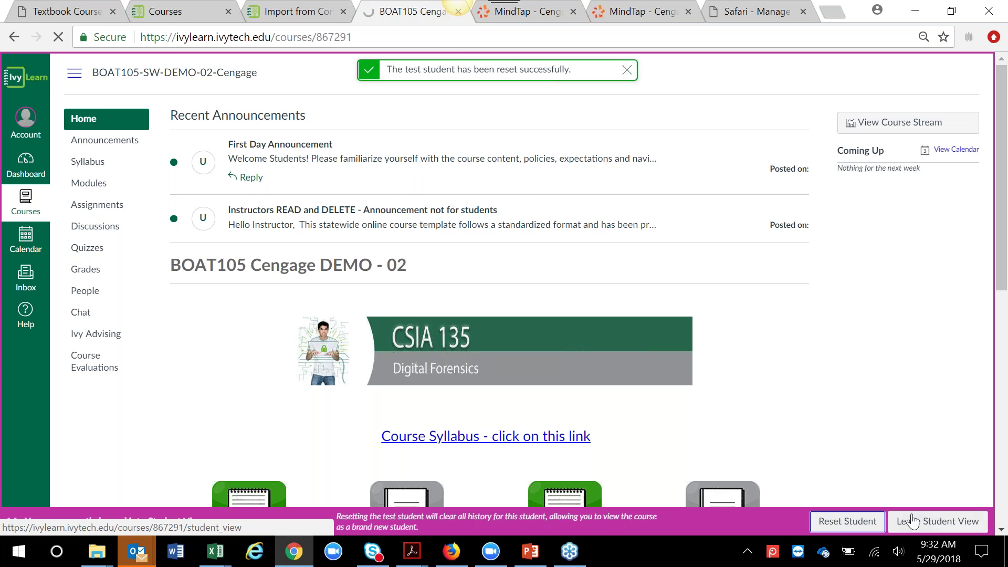
Leave Student View, relaunch it from BOAT105 Settings, and open the Modules page.
{"action": "left_click", "coordinate": [919, 523]}
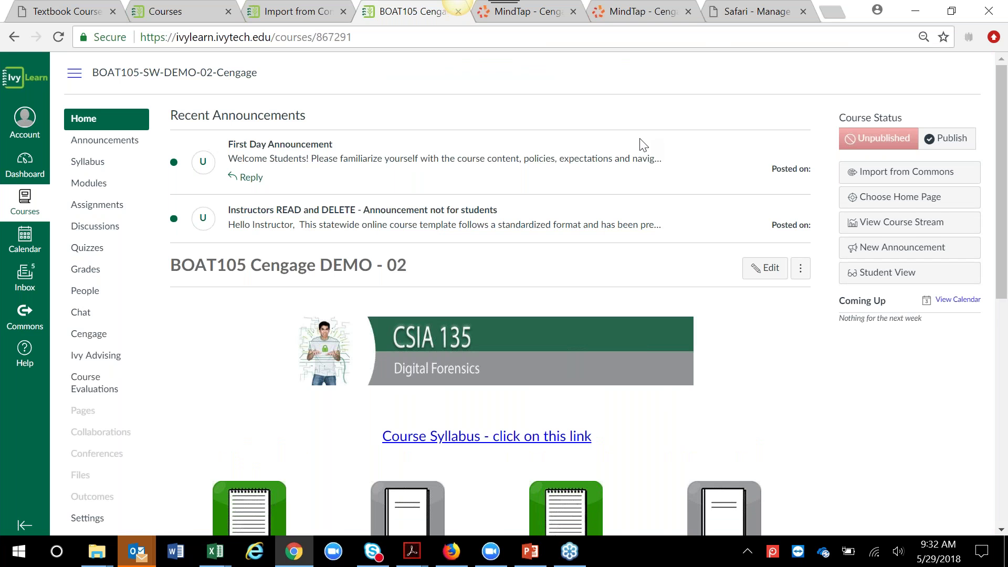
{"action": "scroll", "coordinate": [643, 146], "scroll_direction": "down", "scroll_amount": 1}
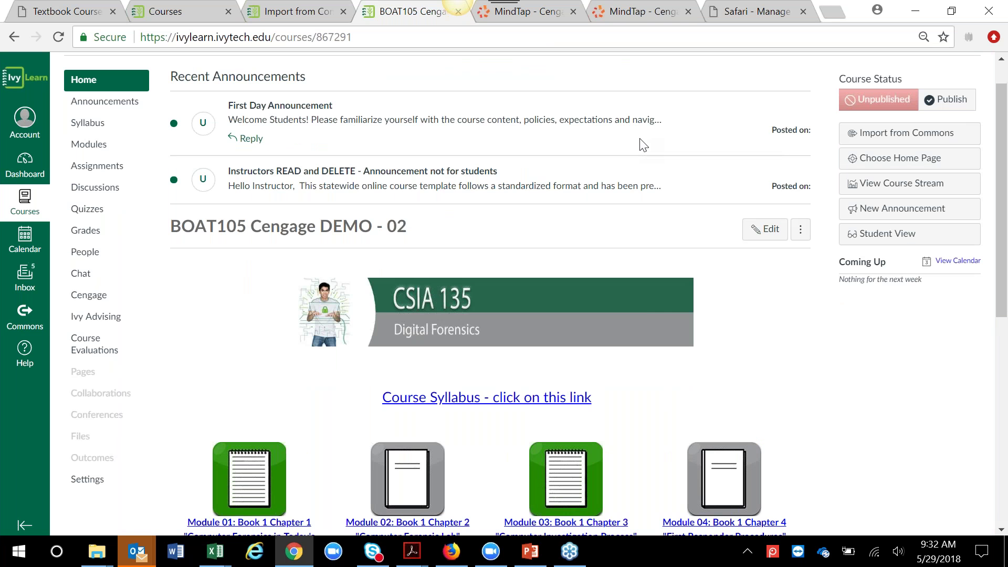
{"action": "scroll", "coordinate": [643, 146], "scroll_direction": "down", "scroll_amount": 8}
{"action": "key", "text": "shift+Tab"}
{"action": "key", "text": "Return"}
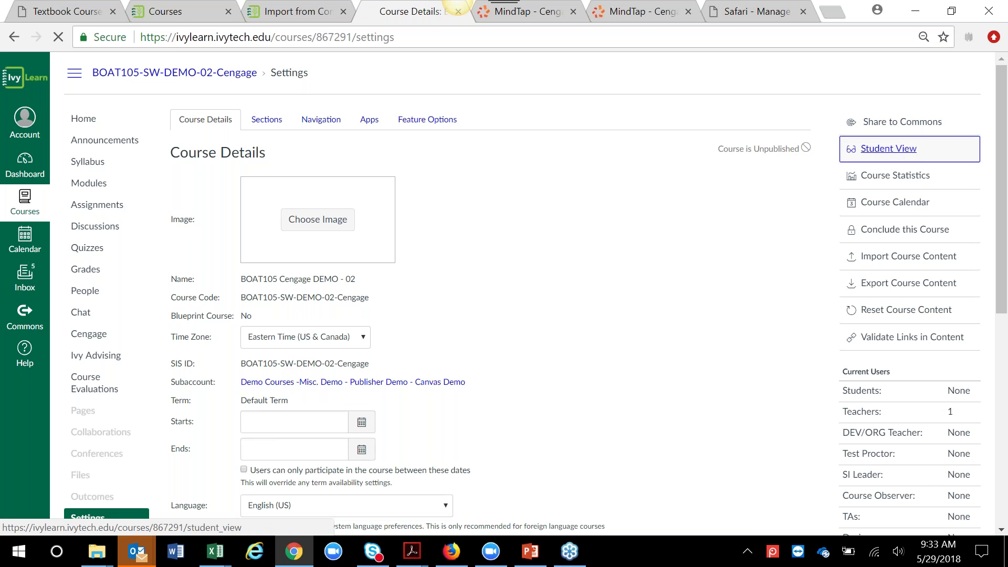
{"action": "left_click", "coordinate": [889, 149]}
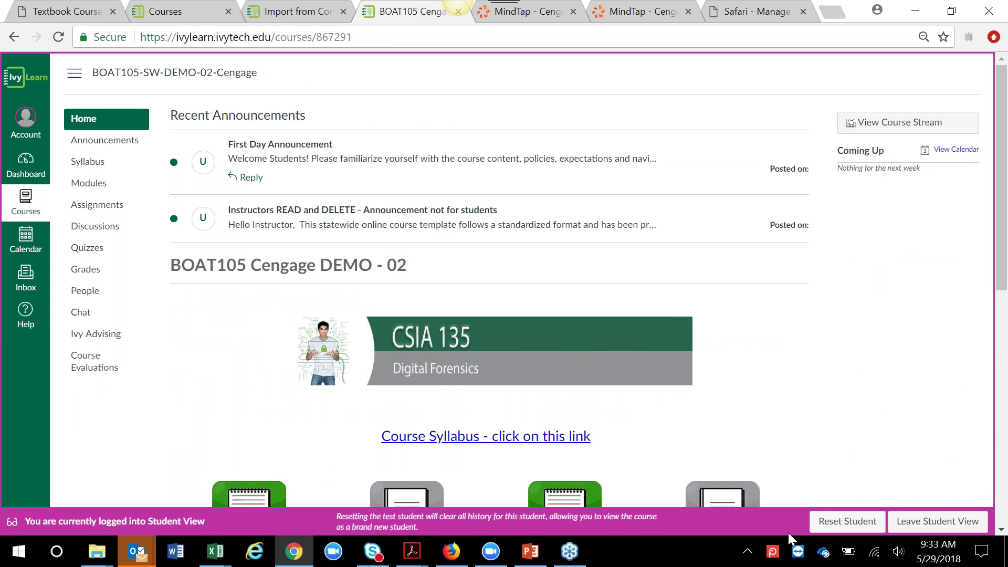
{"action": "left_click", "coordinate": [88, 183]}
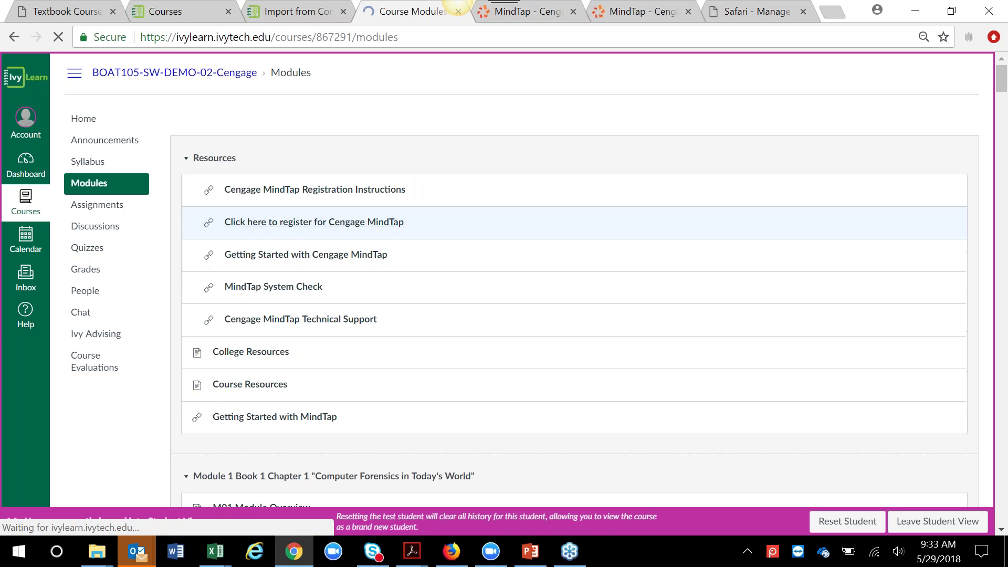
Follow the 'Click here to register for Cengage MindTap' link in the Resources module.
{"action": "left_click", "coordinate": [272, 224]}
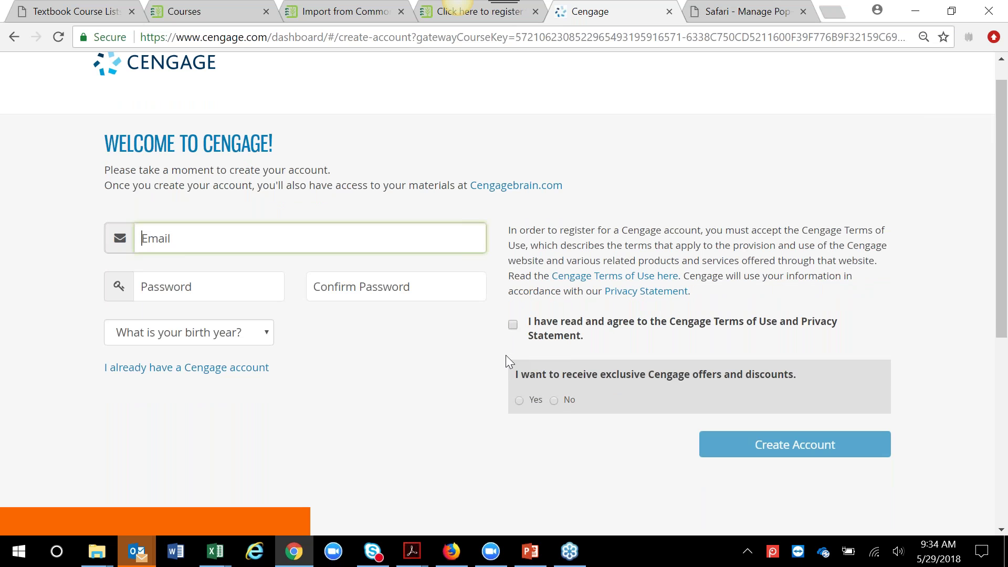
Enter the student's e-mail address in the sign-up form, correcting its domain.
{"action": "left_click", "coordinate": [505, 355]}
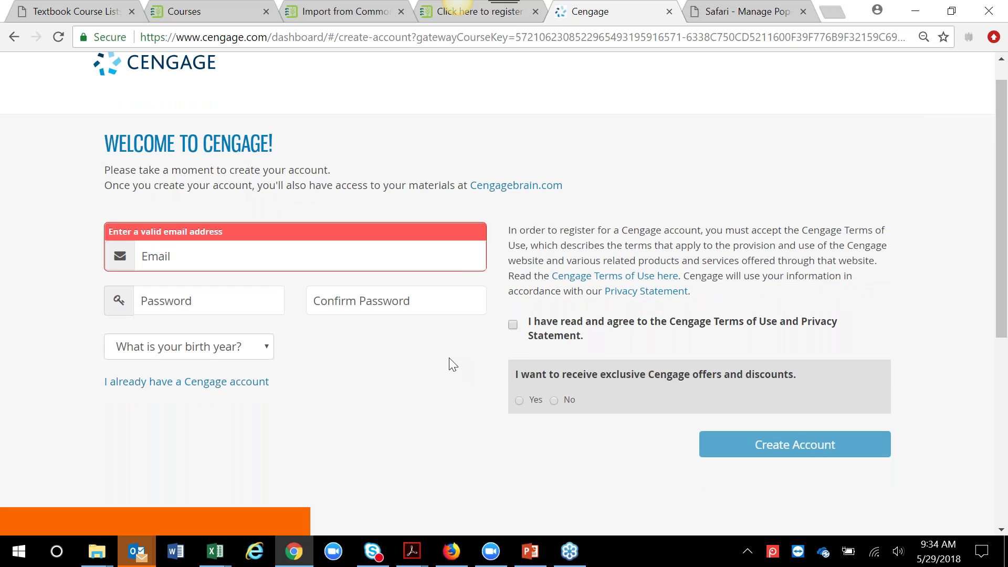
{"action": "left_click", "coordinate": [380, 257]}
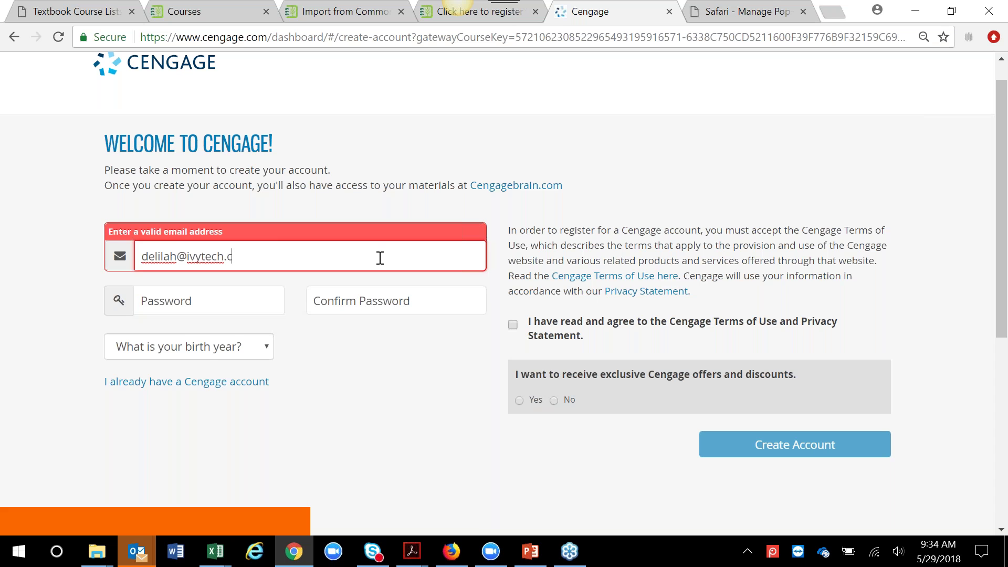
{"action": "left_click", "coordinate": [226, 238]}
{"action": "type", "text": "12"}
{"action": "left_click_drag", "start_coordinate": [384, 245], "coordinate": [40, 282]}
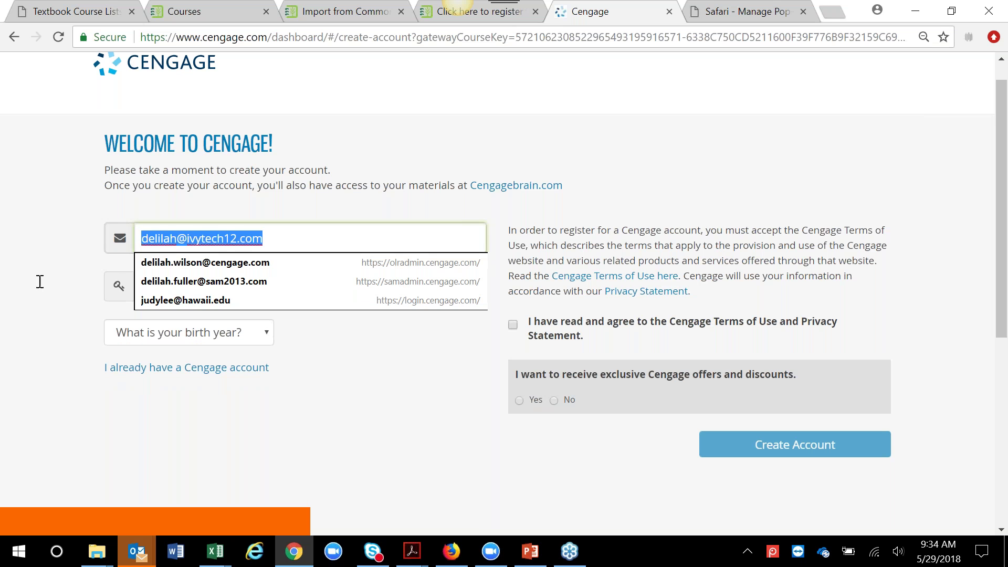
{"action": "left_click", "coordinate": [43, 257]}
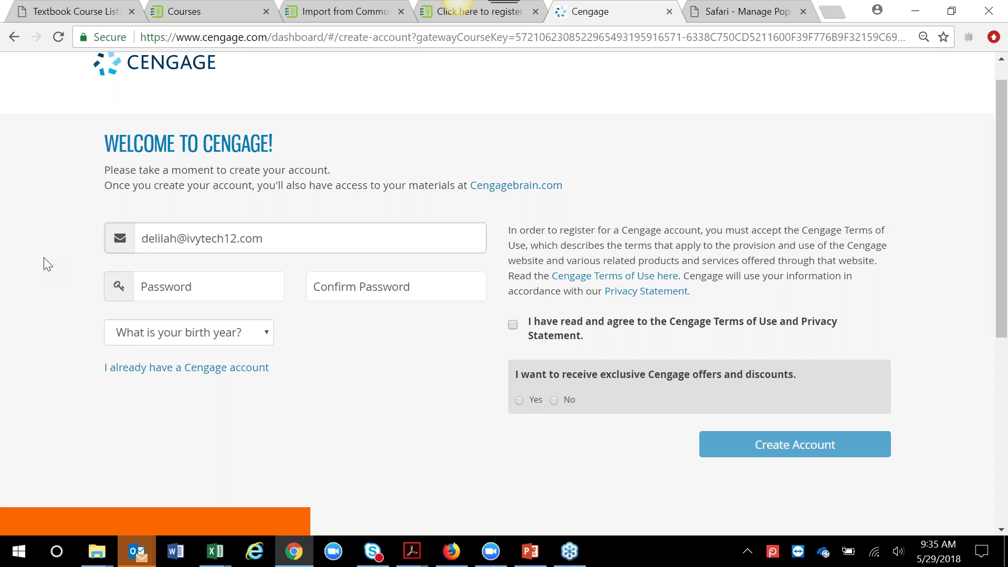
Enter the account password and the matching confirmation password.
{"action": "left_click", "coordinate": [153, 282]}
{"action": "key", "text": "Tab"}
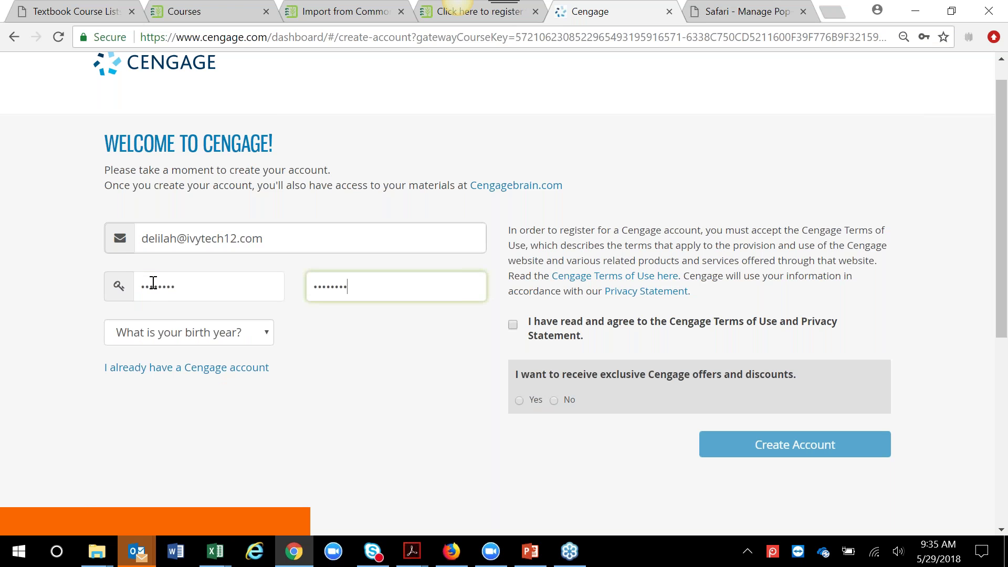
Set birth year 2000, accept the terms of use, and decline exclusive offers.
{"action": "left_click", "coordinate": [181, 333]}
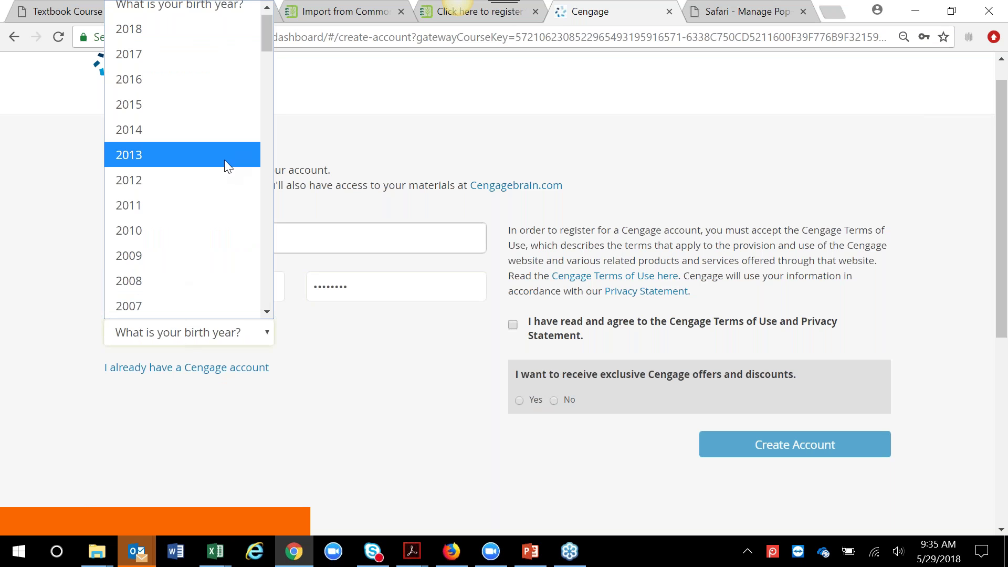
{"action": "left_click_drag", "start_coordinate": [270, 29], "coordinate": [268, 61]}
{"action": "left_click", "coordinate": [163, 205]}
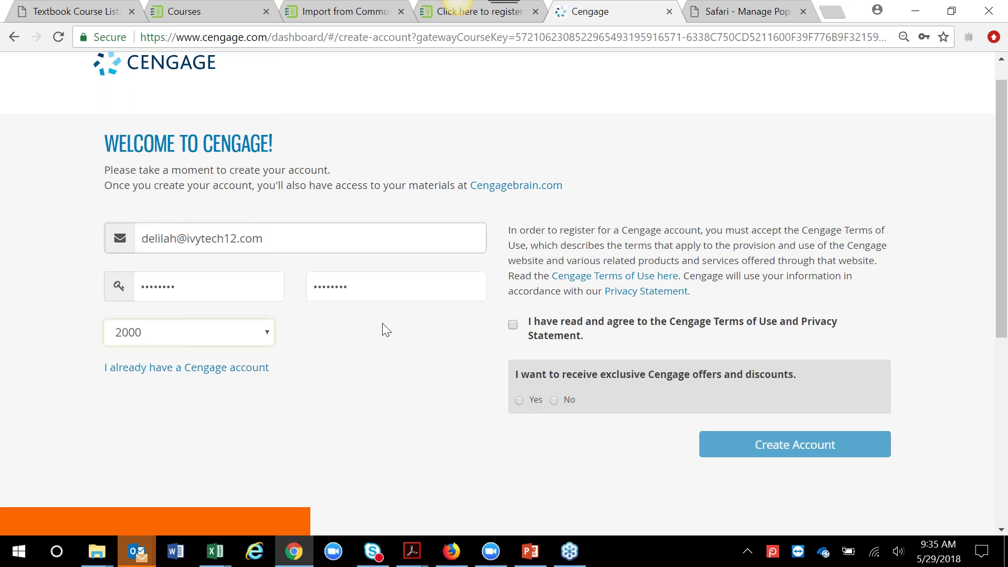
{"action": "left_click", "coordinate": [512, 326]}
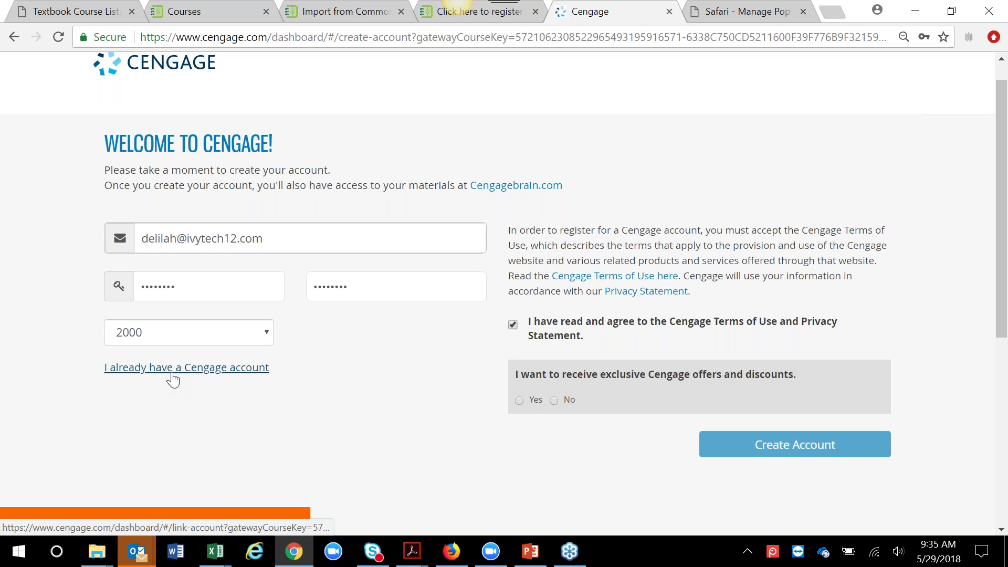
{"action": "left_click", "coordinate": [558, 399]}
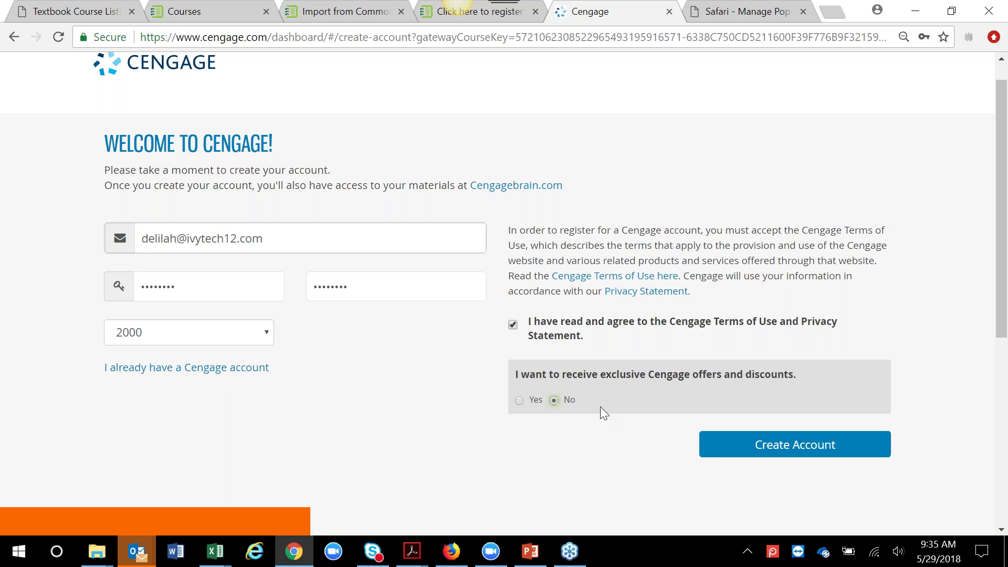
Create the account, decline saving the password, and choose 'Continue to my course' to pay later.
{"action": "left_click", "coordinate": [714, 447]}
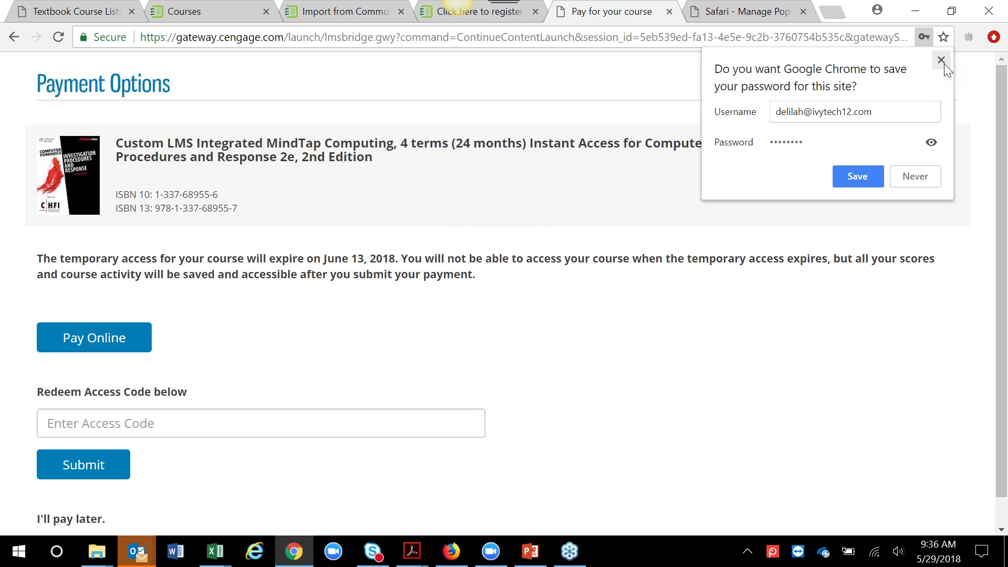
{"action": "left_click", "coordinate": [943, 64]}
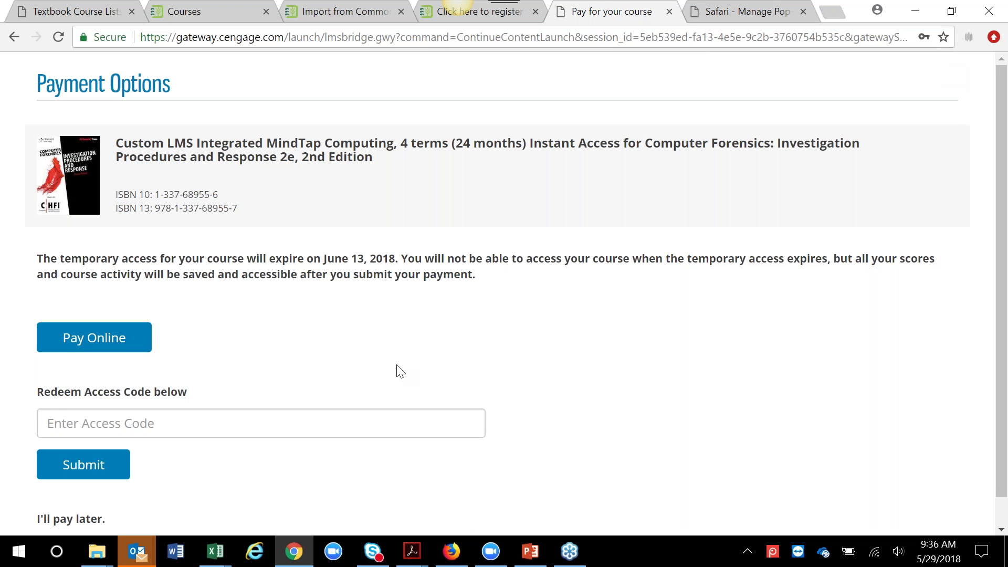
{"action": "scroll", "coordinate": [397, 371], "scroll_direction": "down", "scroll_amount": 1}
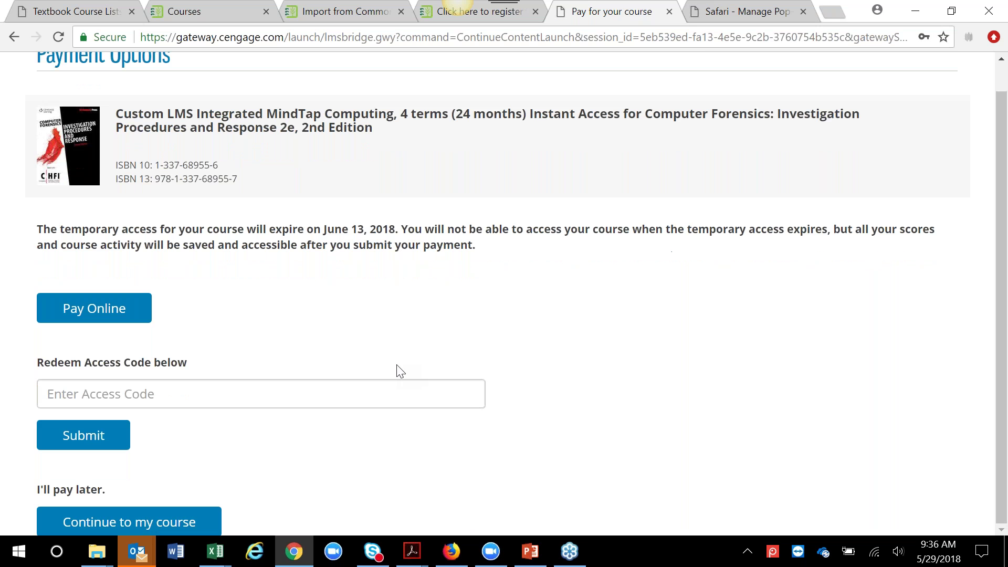
{"action": "left_click", "coordinate": [92, 520]}
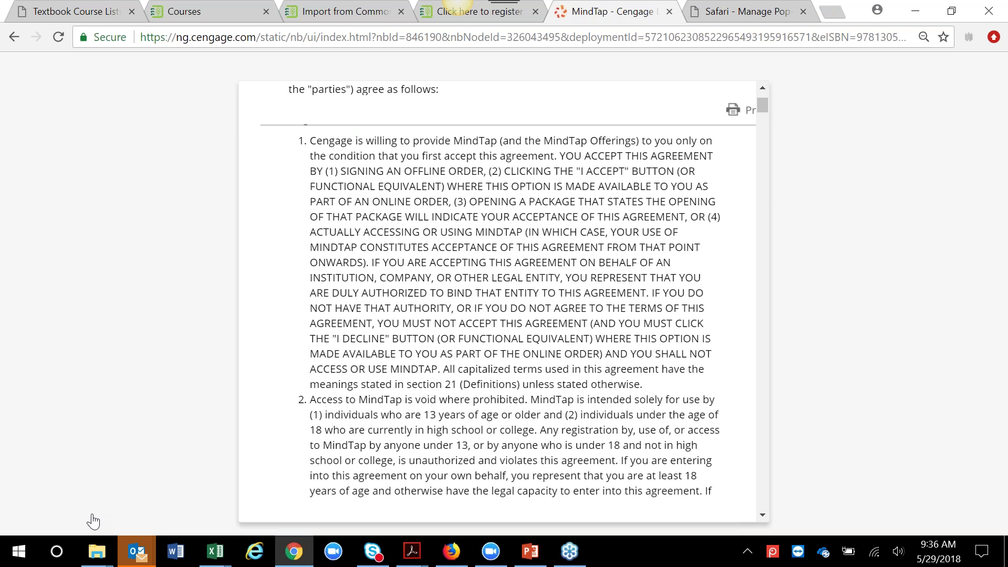
Scroll to the end of the MindTap Service Agreement and accept it.
{"action": "key", "text": "Page_Down"}
{"action": "key", "text": "Page_Down"}
{"action": "key", "text": "Page_Down"}
{"action": "key", "text": "Page_Down"}
{"action": "key", "text": "Page_Down"}
{"action": "left_click", "coordinate": [761, 235]}
{"action": "left_click_drag", "start_coordinate": [758, 229], "coordinate": [763, 507]}
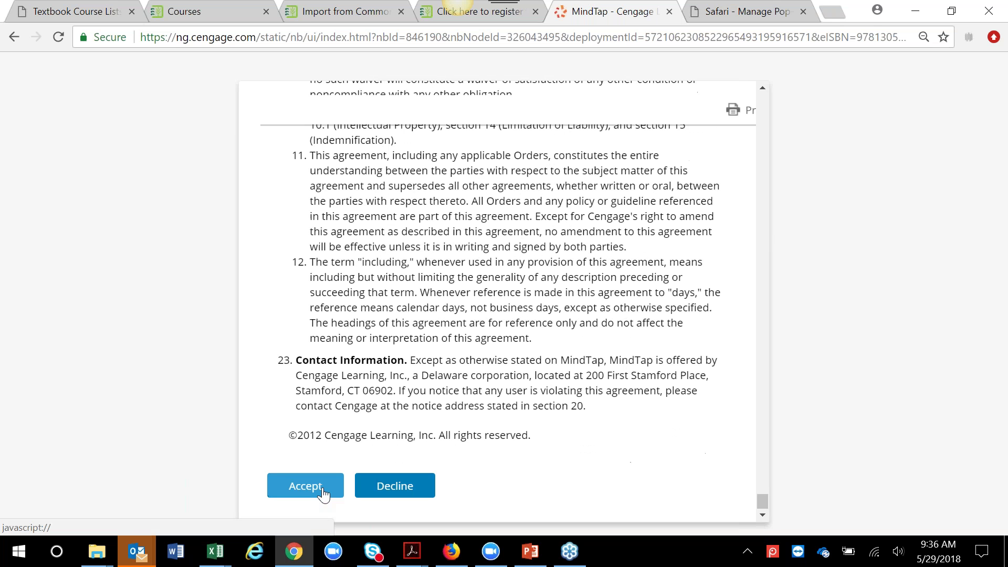
{"action": "left_click", "coordinate": [305, 486]}
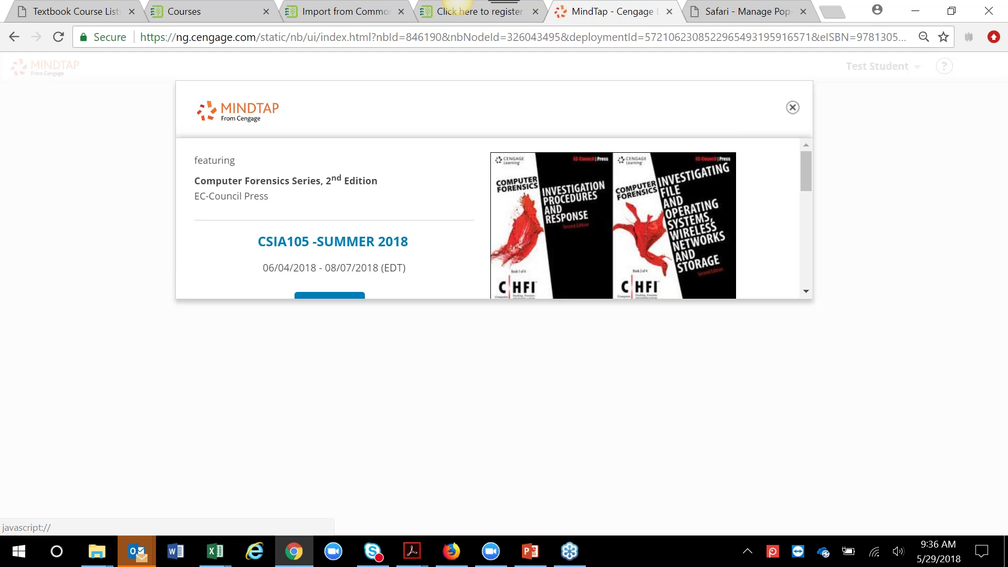
Enter the CSIA105 -SUMMER 2018 course, dismiss the tour, and return to IvyLearn.
{"action": "left_click", "coordinate": [322, 307]}
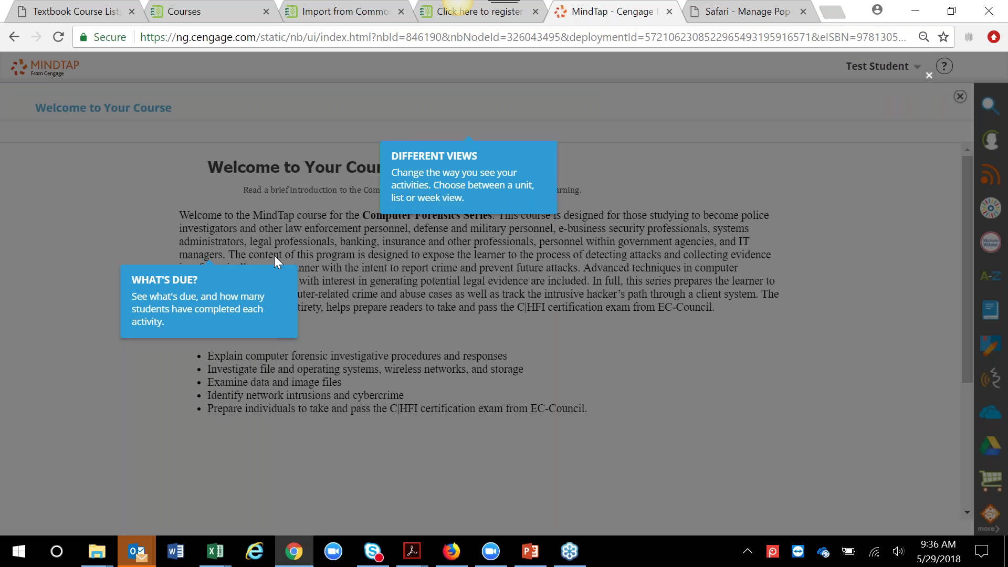
{"action": "left_click", "coordinate": [833, 144]}
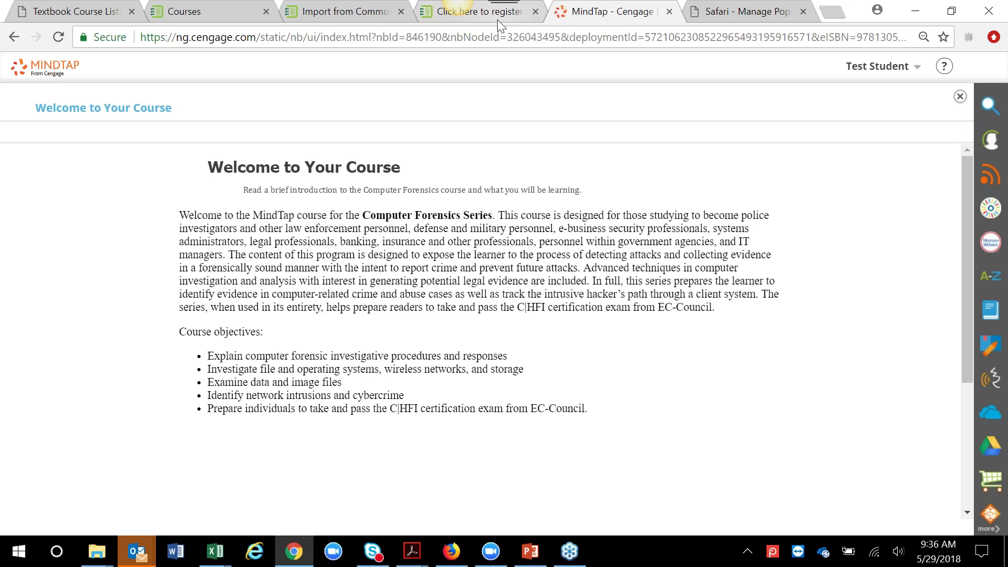
{"action": "left_click", "coordinate": [497, 20]}
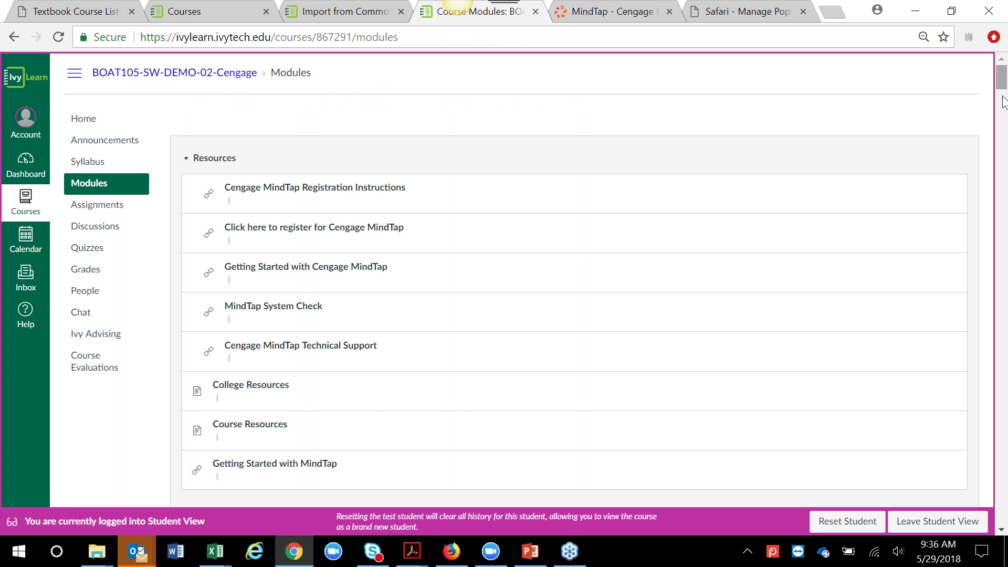
Open the M01 What If? assignment from Modules, loading it in a new window.
{"action": "left_click", "coordinate": [1004, 101]}
{"action": "scroll", "coordinate": [1004, 105], "scroll_direction": "down", "scroll_amount": 3}
{"action": "left_click", "coordinate": [370, 265]}
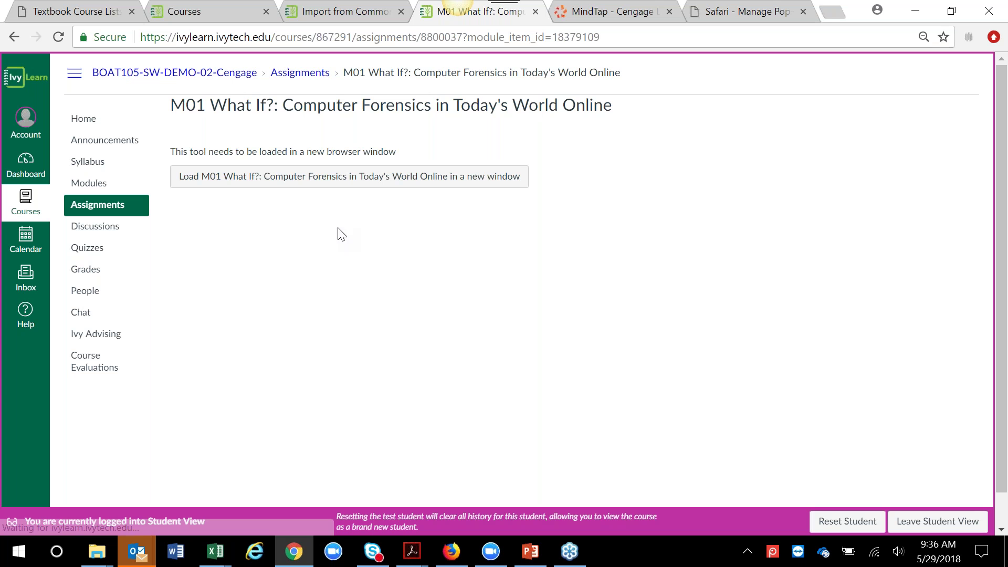
{"action": "left_click", "coordinate": [314, 178]}
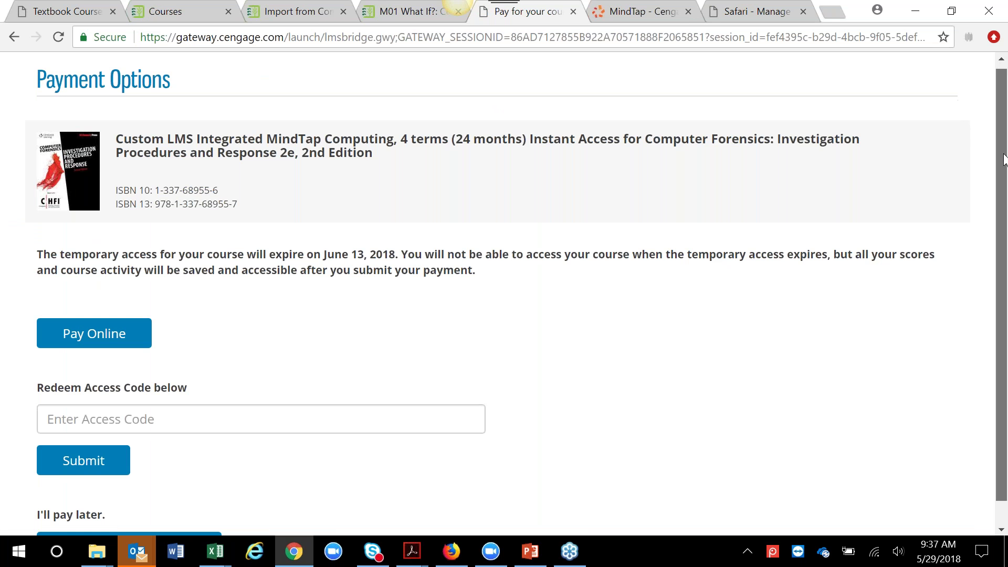
Continue into the course without paying yet, then start a new browser tab.
{"action": "scroll", "coordinate": [148, 479], "scroll_direction": "down", "scroll_amount": 1}
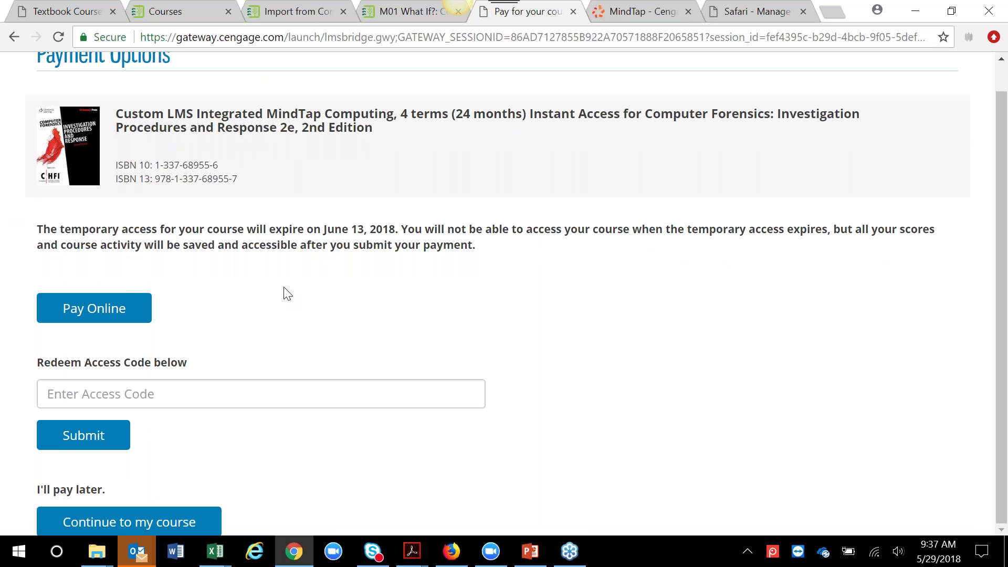
{"action": "left_click_drag", "start_coordinate": [119, 230], "coordinate": [399, 231]}
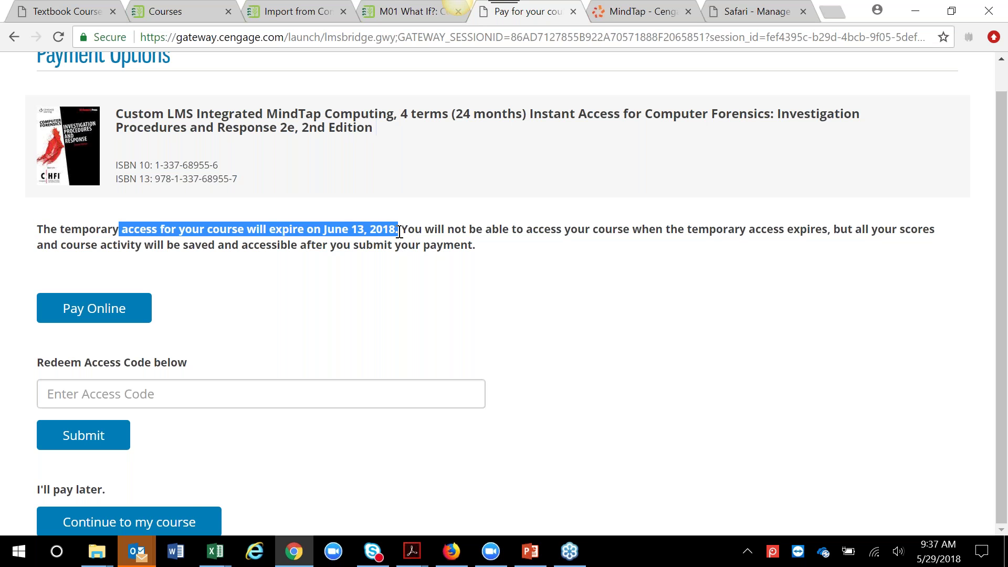
{"action": "left_click", "coordinate": [163, 521]}
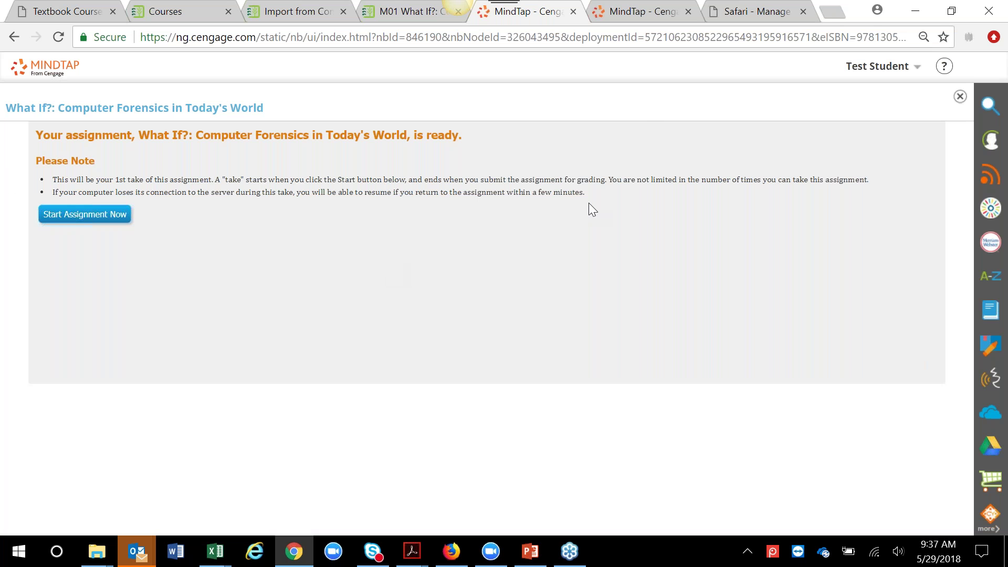
{"action": "left_click", "coordinate": [836, 14]}
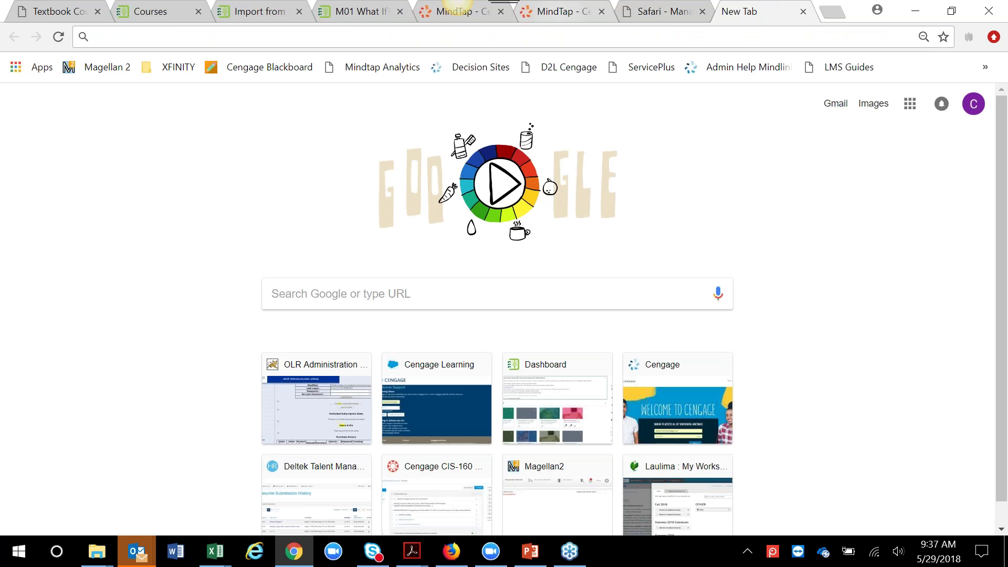
{"action": "left_click", "coordinate": [455, 10]}
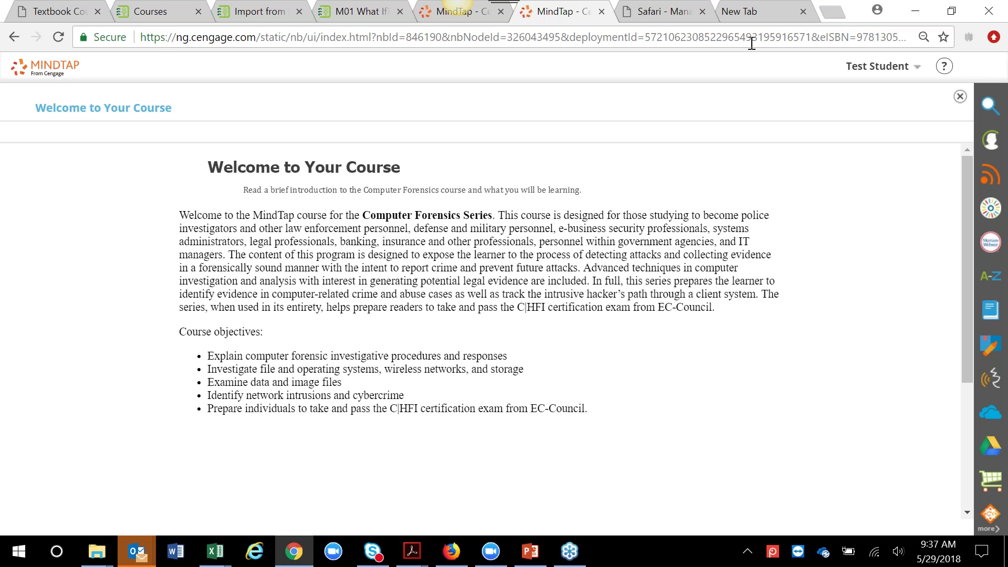
{"action": "left_click", "coordinate": [759, 9]}
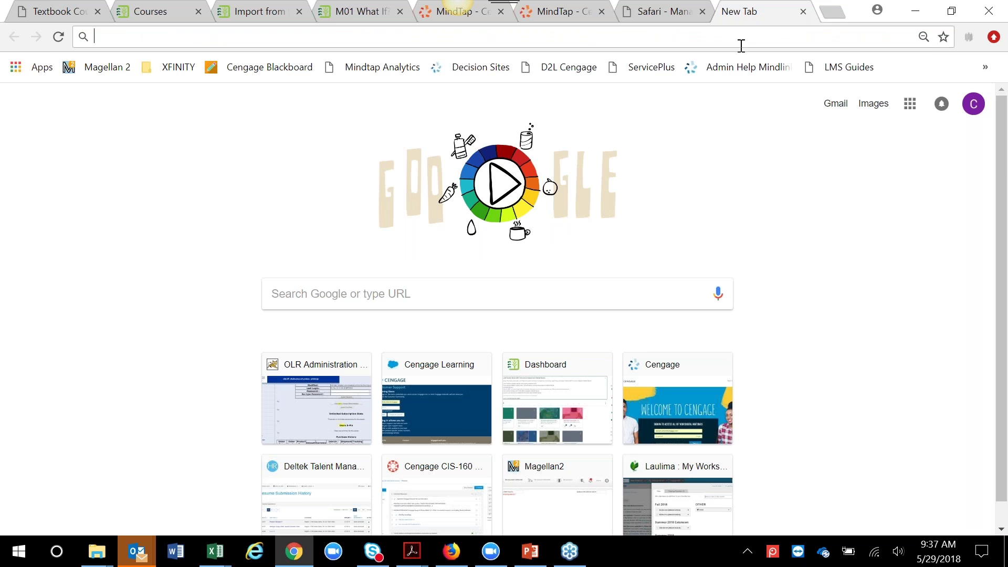
Go to cengage.com/training in the new tab.
{"action": "type", "text": "cengage.co"}
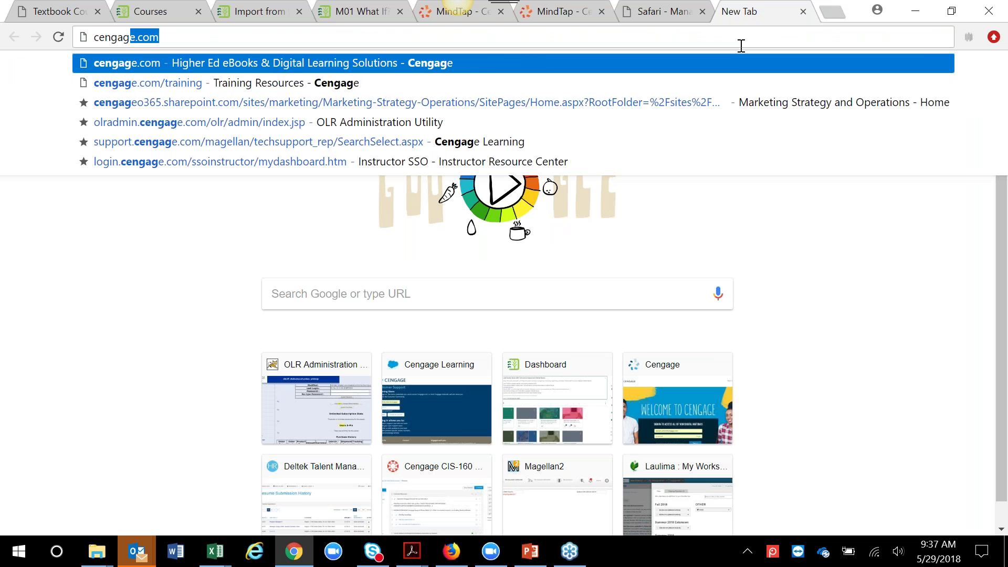
{"action": "type", "text": "m"}
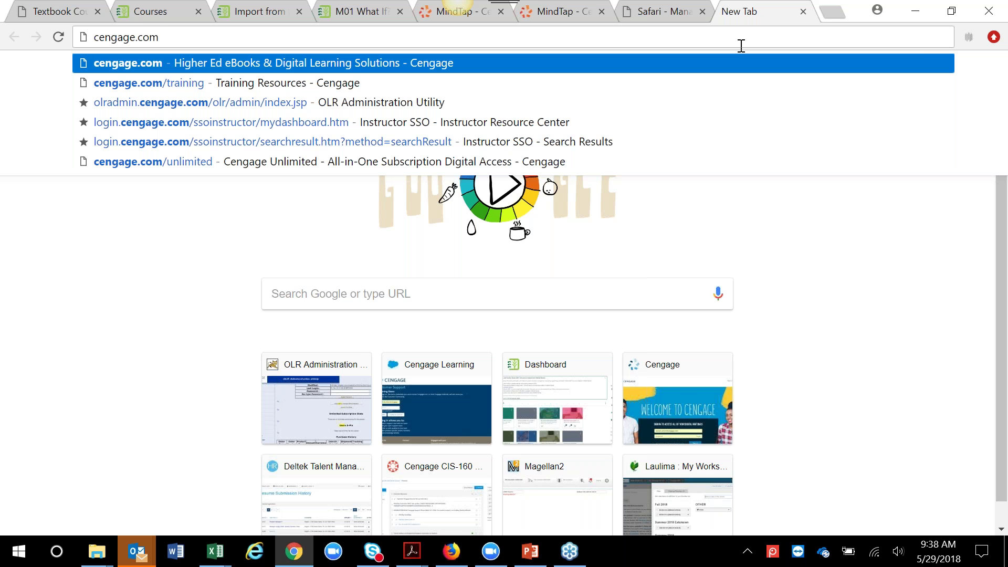
{"action": "type", "text": "/trainin"}
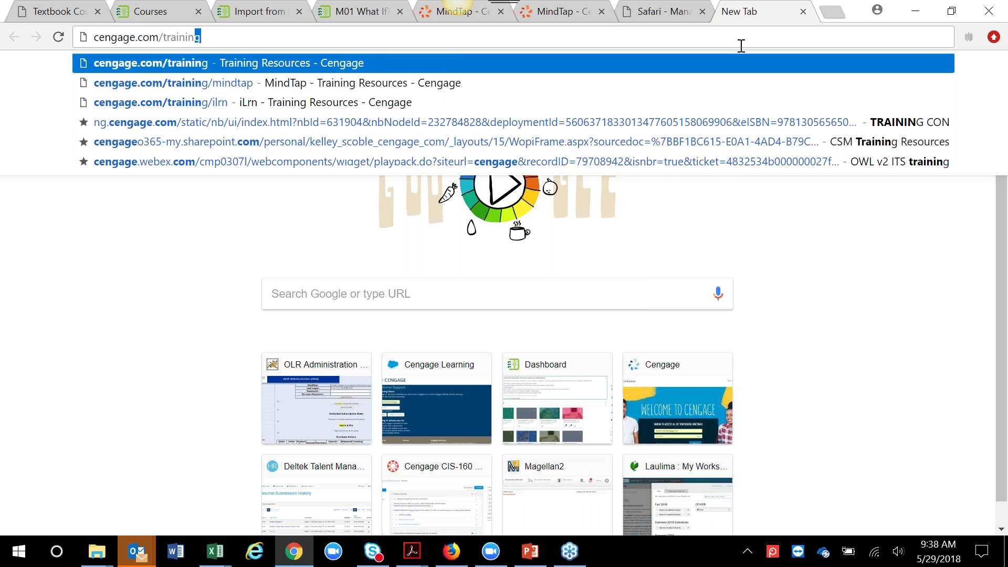
{"action": "type", "text": "g"}
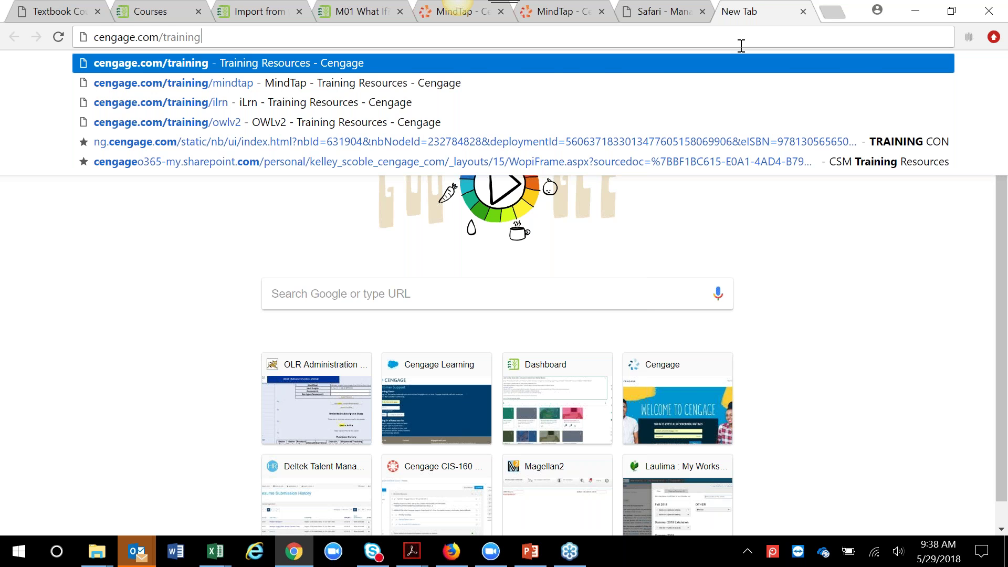
{"action": "key", "text": "Return"}
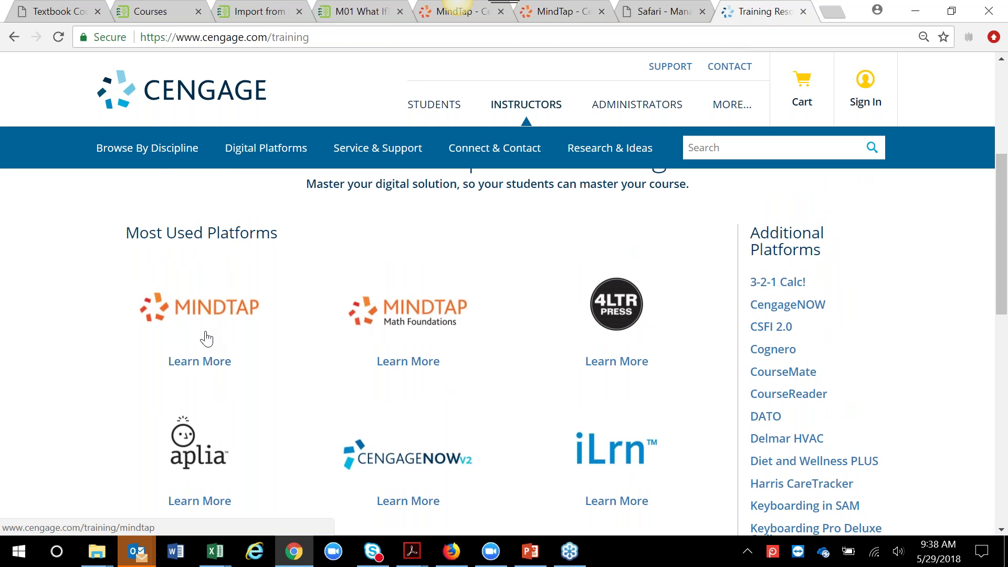
Open MindTap's Learn More training resources and scroll down to the user guides.
{"action": "left_click", "coordinate": [198, 371]}
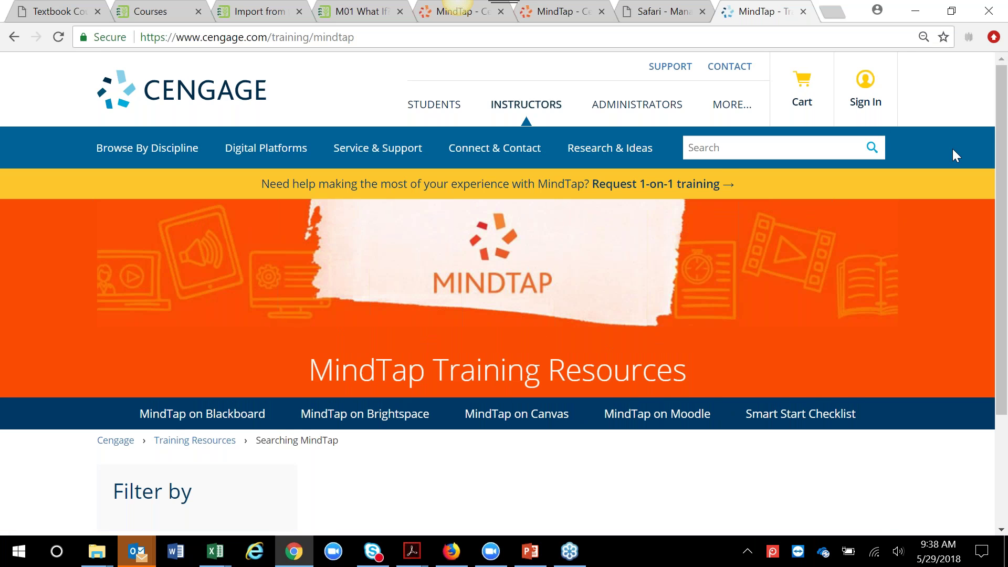
{"action": "scroll", "coordinate": [1002, 105], "scroll_direction": "down", "scroll_amount": 1}
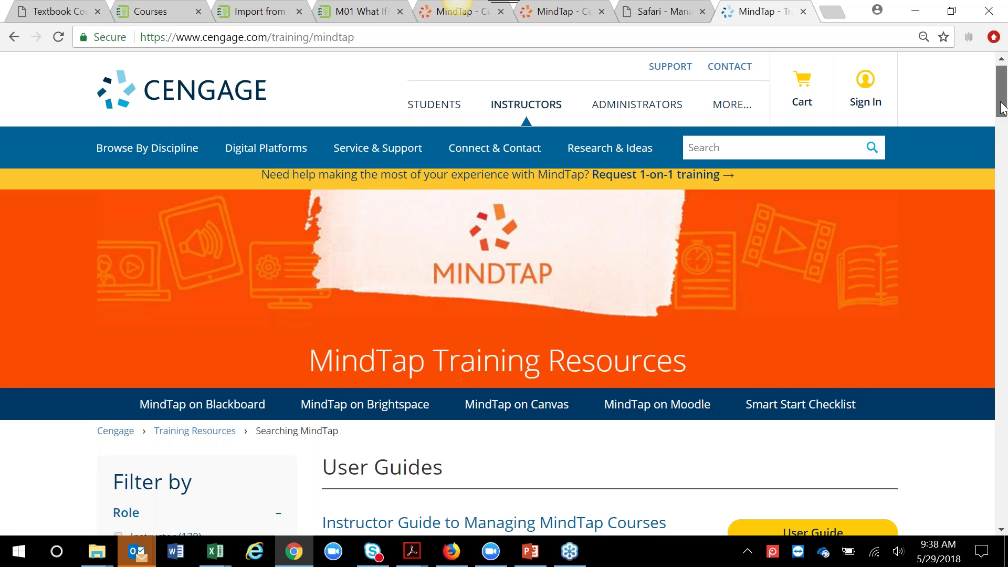
{"action": "left_click_drag", "start_coordinate": [1003, 108], "coordinate": [1003, 141]}
Filter the MindTap resources to Video Trainings, Instructor, and Canvas.
{"action": "left_click", "coordinate": [124, 418]}
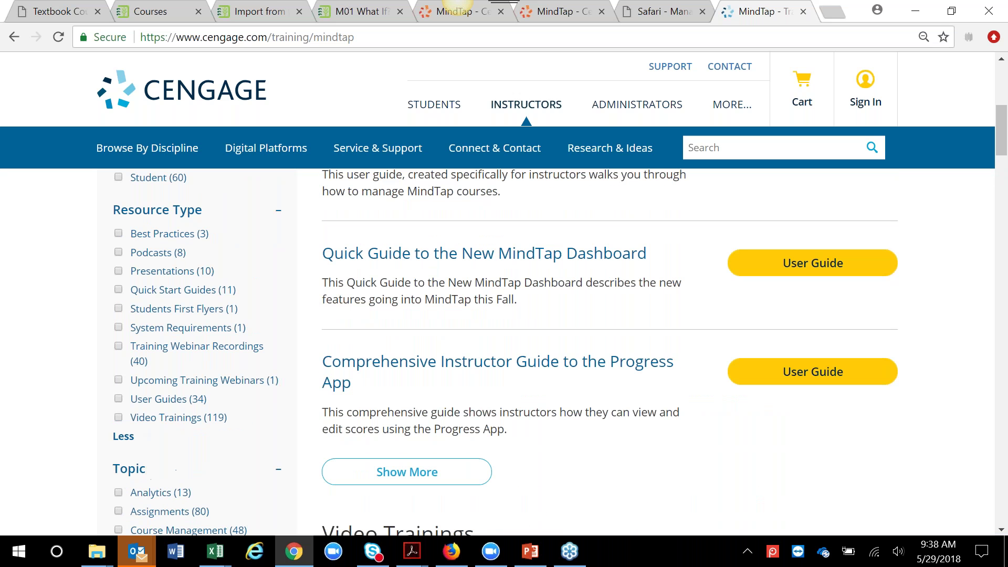
{"action": "left_click", "coordinate": [119, 420]}
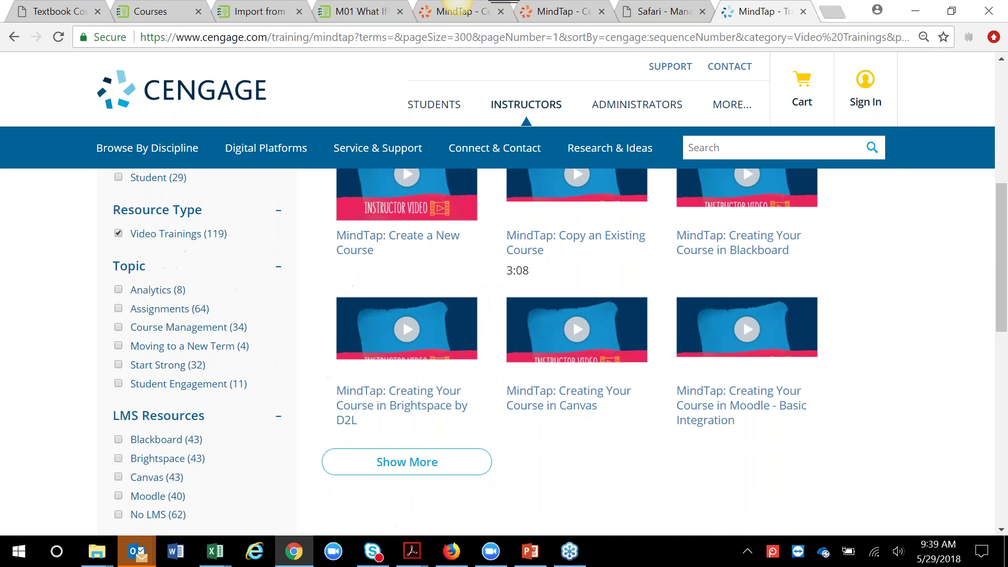
{"action": "left_click_drag", "start_coordinate": [1003, 241], "coordinate": [1003, 200]}
{"action": "left_click", "coordinate": [117, 269]}
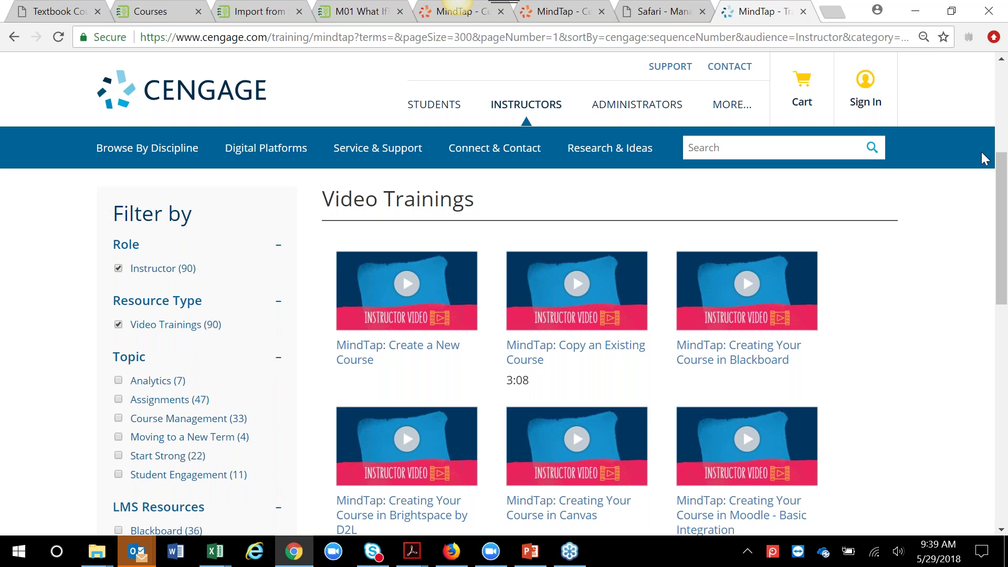
{"action": "left_click_drag", "start_coordinate": [1004, 186], "coordinate": [1004, 280]}
{"action": "left_click", "coordinate": [120, 260]}
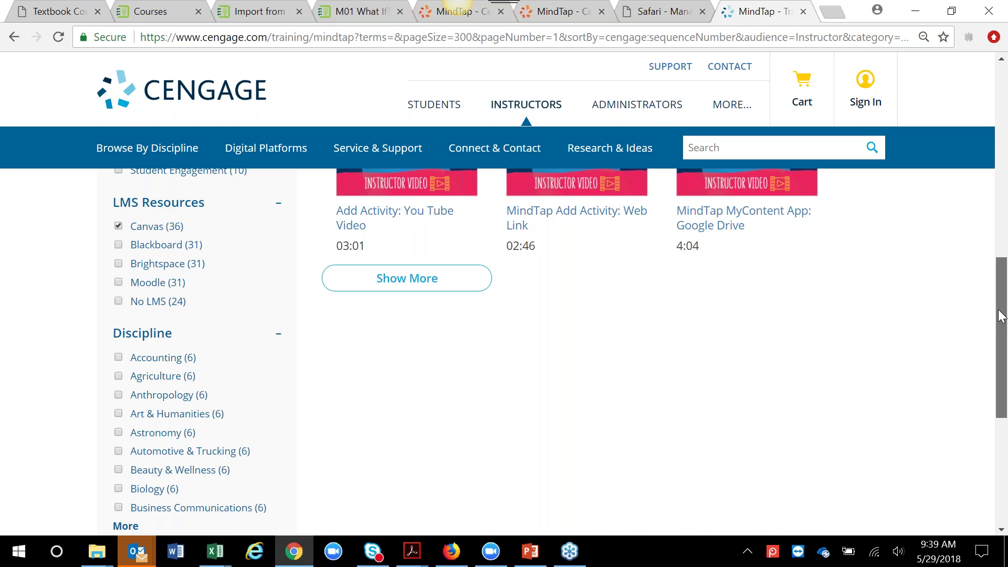
Load another row of training videos and scroll through the filtered results.
{"action": "scroll", "coordinate": [1000, 315], "scroll_direction": "up", "scroll_amount": 2}
{"action": "scroll", "coordinate": [999, 300], "scroll_direction": "up", "scroll_amount": 2}
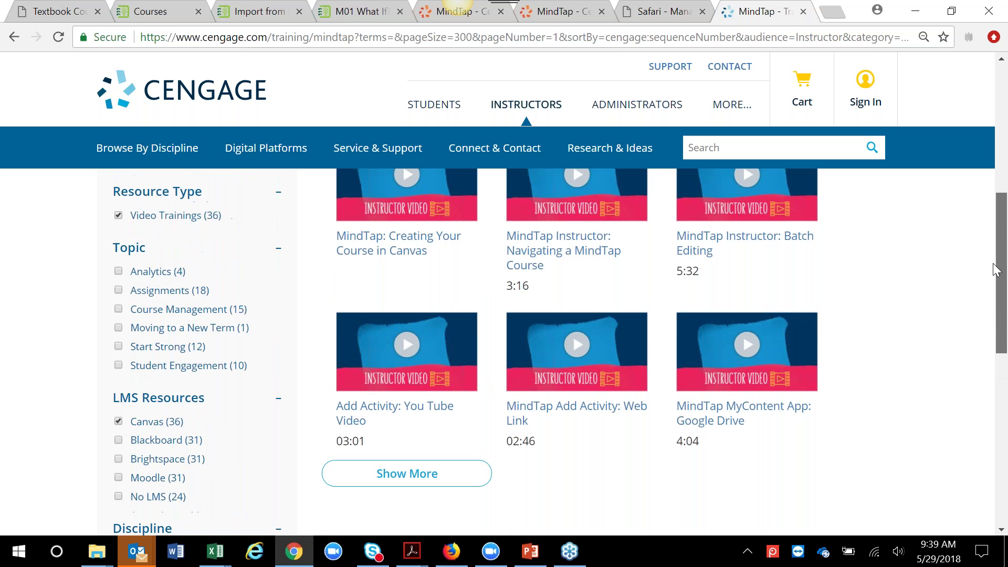
{"action": "scroll", "coordinate": [458, 436], "scroll_direction": "down", "scroll_amount": 1}
{"action": "left_click", "coordinate": [457, 434]}
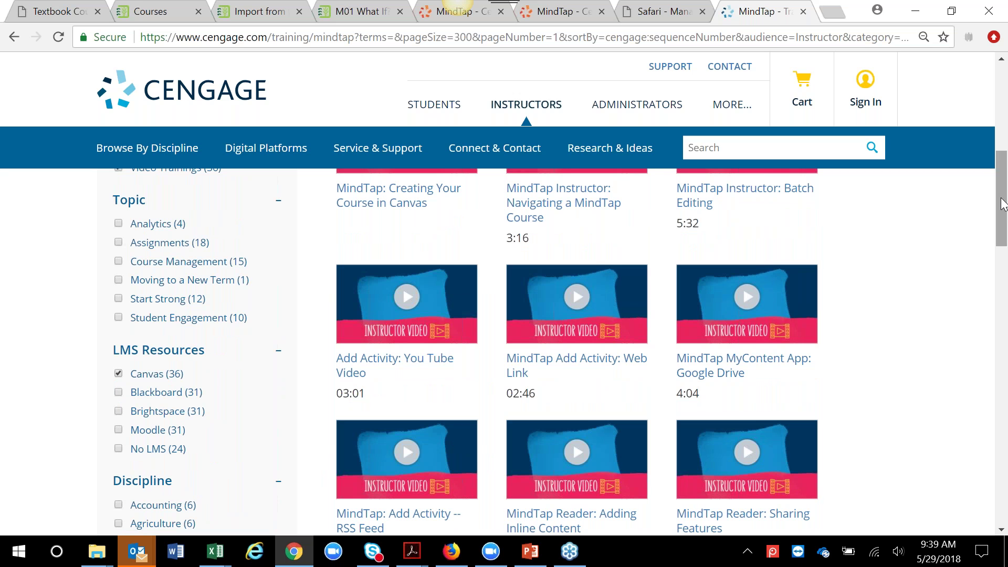
{"action": "left_click_drag", "start_coordinate": [1001, 200], "coordinate": [1003, 206]}
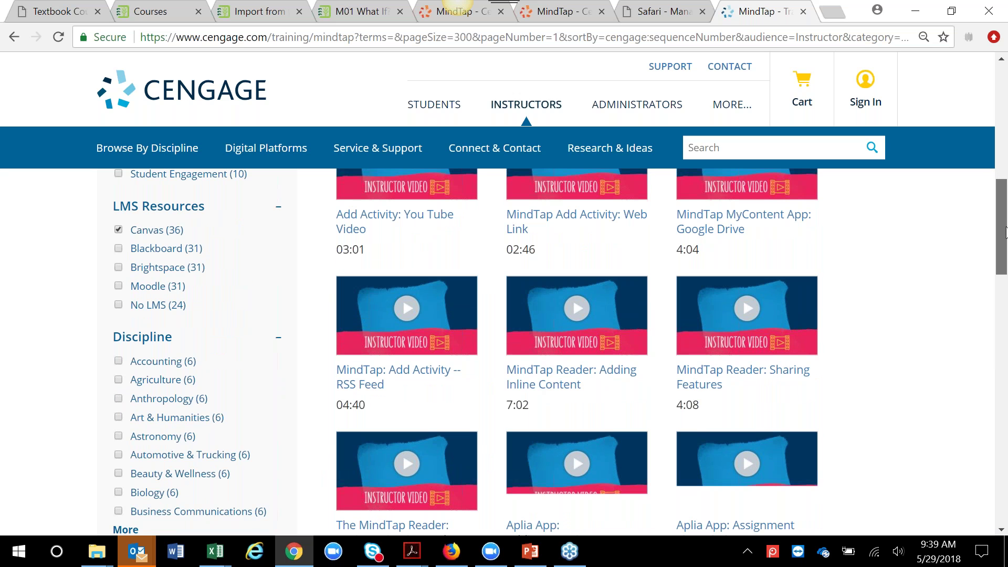
{"action": "left_click_drag", "start_coordinate": [1006, 231], "coordinate": [1003, 272]}
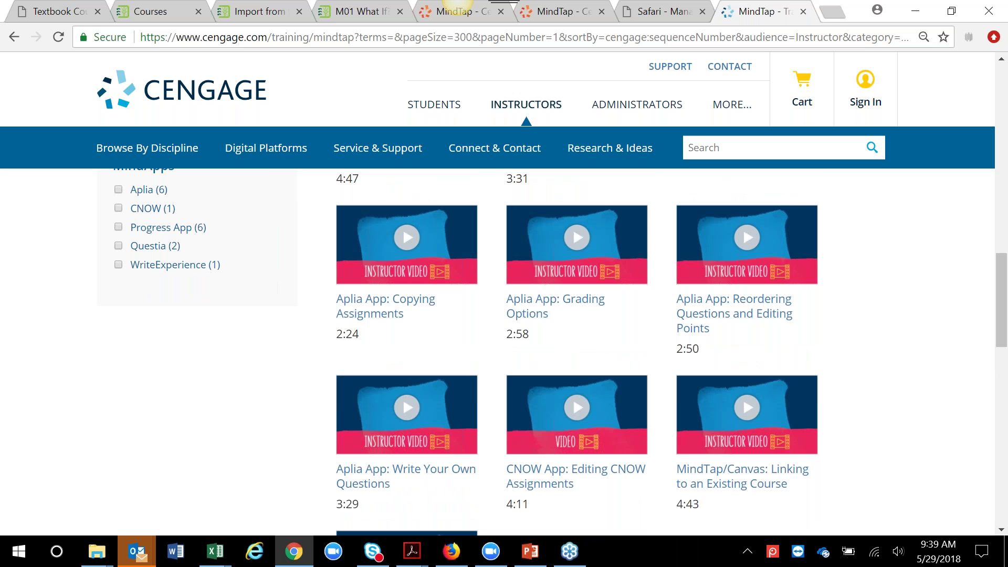
{"action": "left_click_drag", "start_coordinate": [1001, 300], "coordinate": [1001, 293]}
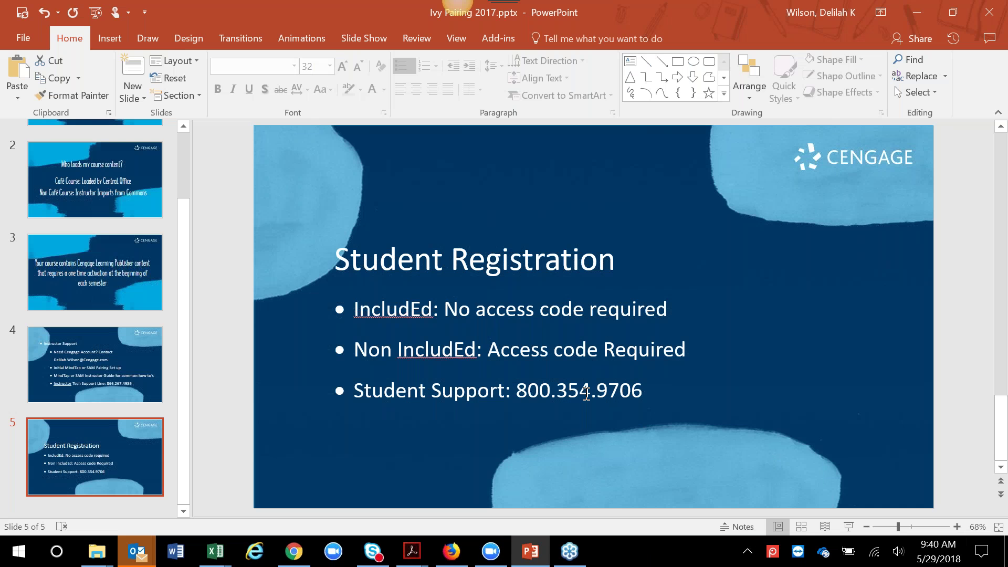
Highlight the student support number on the Student Registration slide, then return to Chrome.
{"action": "left_click", "coordinate": [525, 390]}
{"action": "left_click_drag", "start_coordinate": [525, 390], "coordinate": [634, 389]}
{"action": "left_click", "coordinate": [466, 461]}
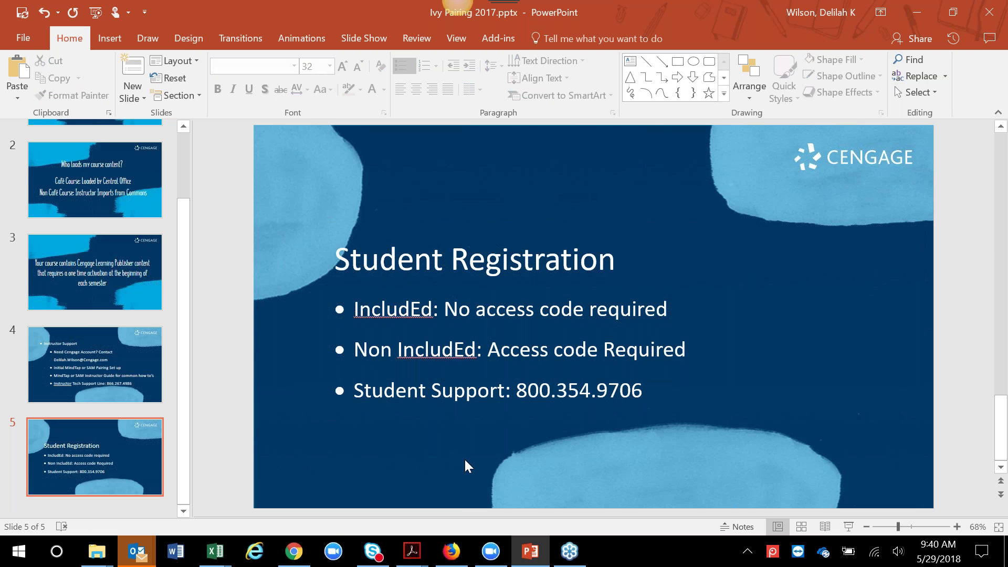
{"action": "key", "text": "alt+Tab"}
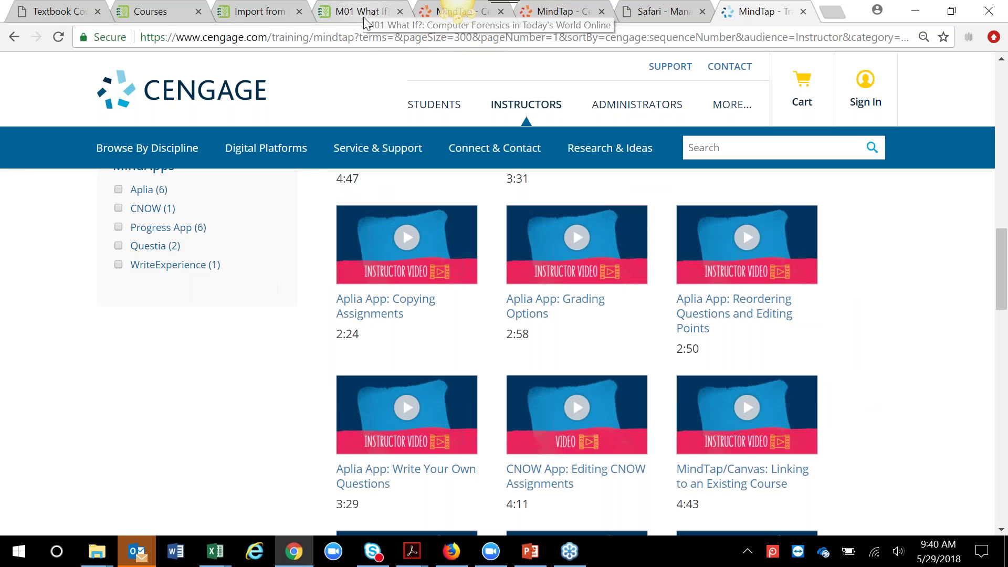
View Cengage MindTap Technical Support from the course Modules, then go back to the MindTap training videos.
{"action": "left_click", "coordinate": [364, 17]}
{"action": "left_click", "coordinate": [89, 185]}
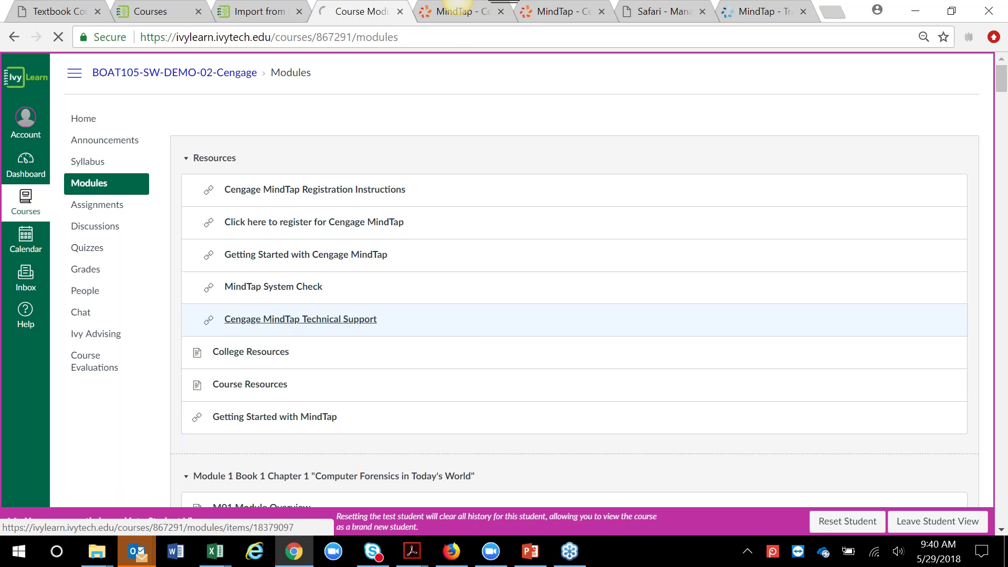
{"action": "left_click", "coordinate": [322, 321]}
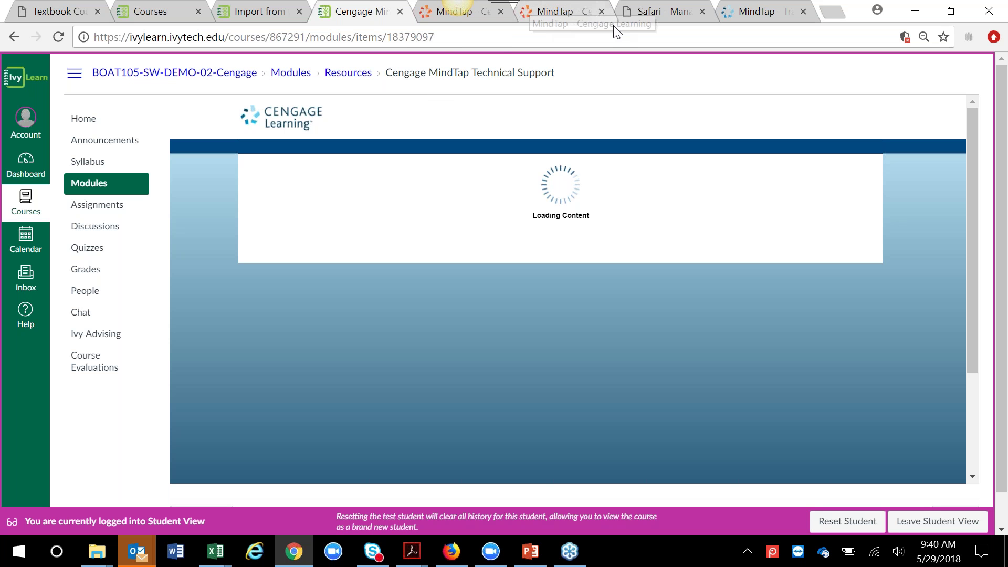
{"action": "left_click", "coordinate": [740, 17]}
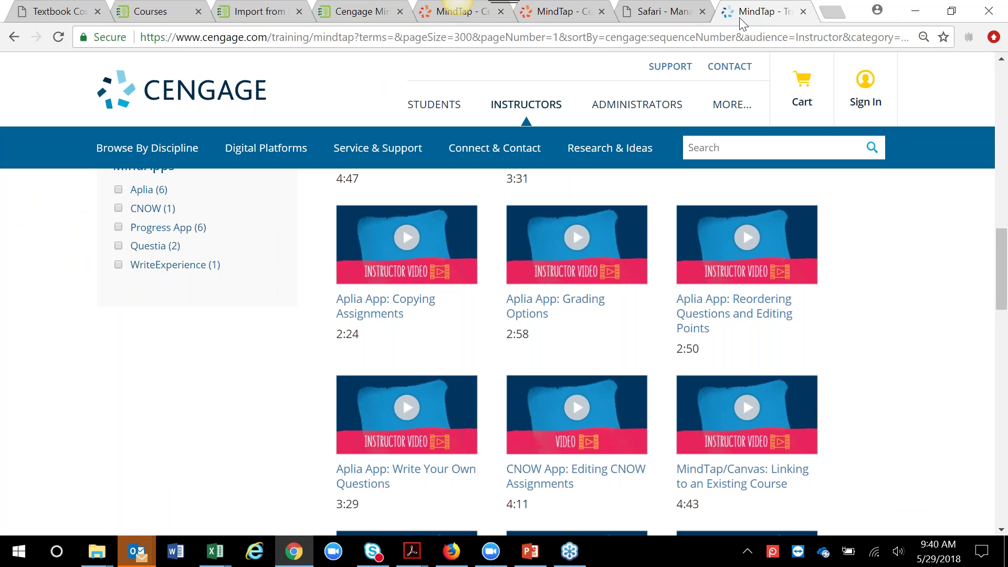